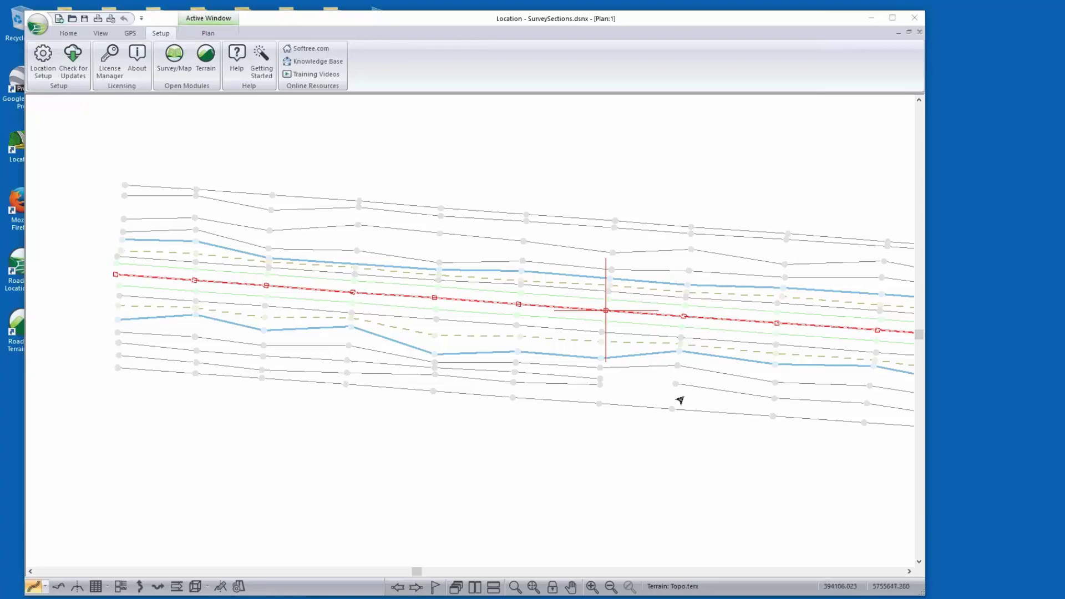
# Open the alignment's reference features setup and enable RF 1 as a reference feature on the Topo surface
pyautogui.moveTo(684, 446); pyautogui.dragTo(607, 436, button='middle')
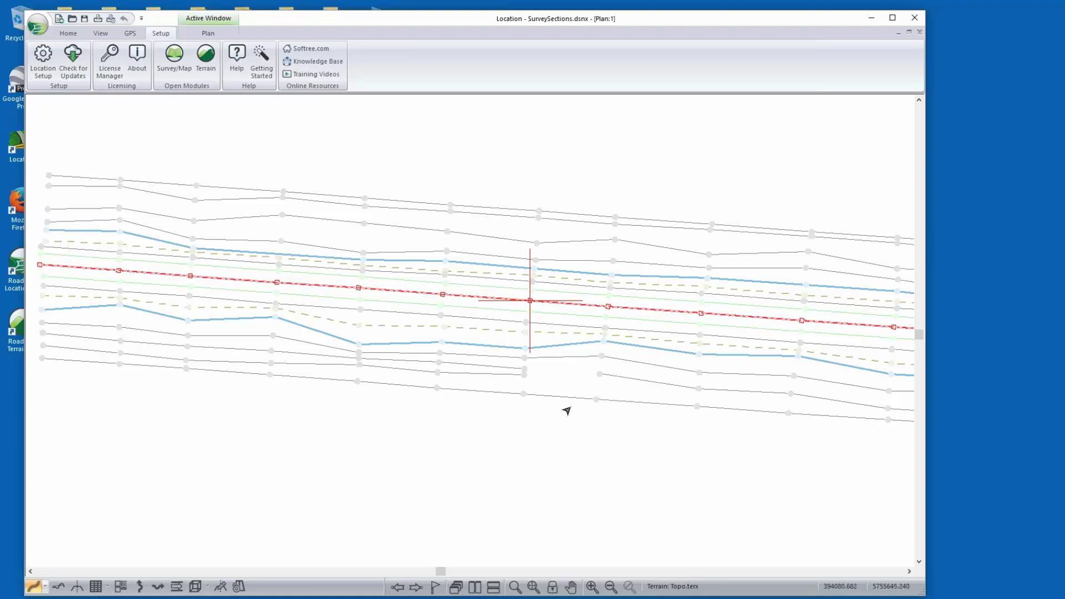
pyautogui.click(43, 55)
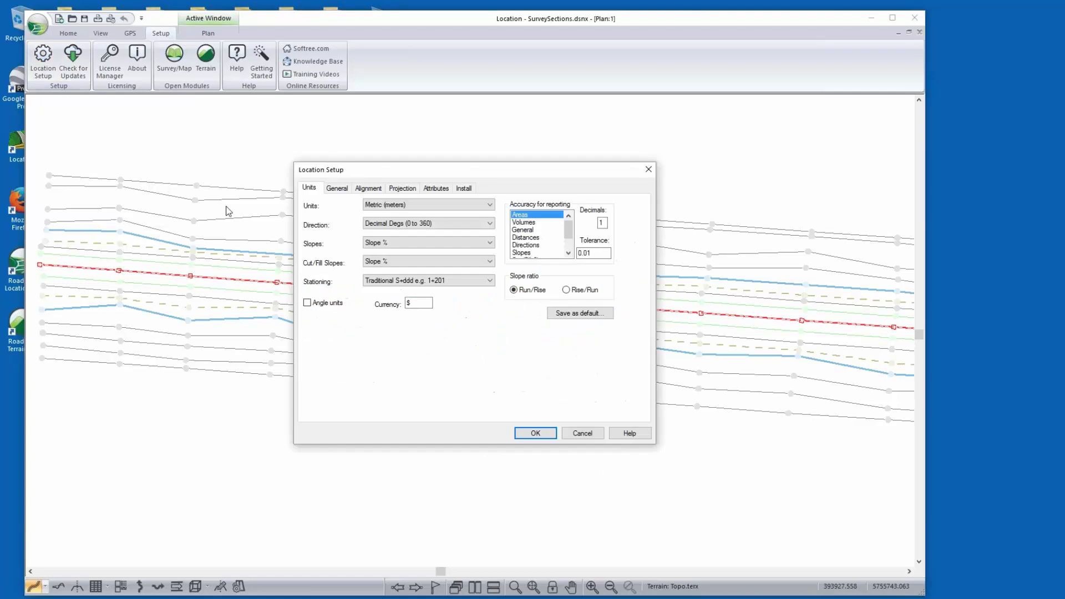
pyautogui.click(373, 190)
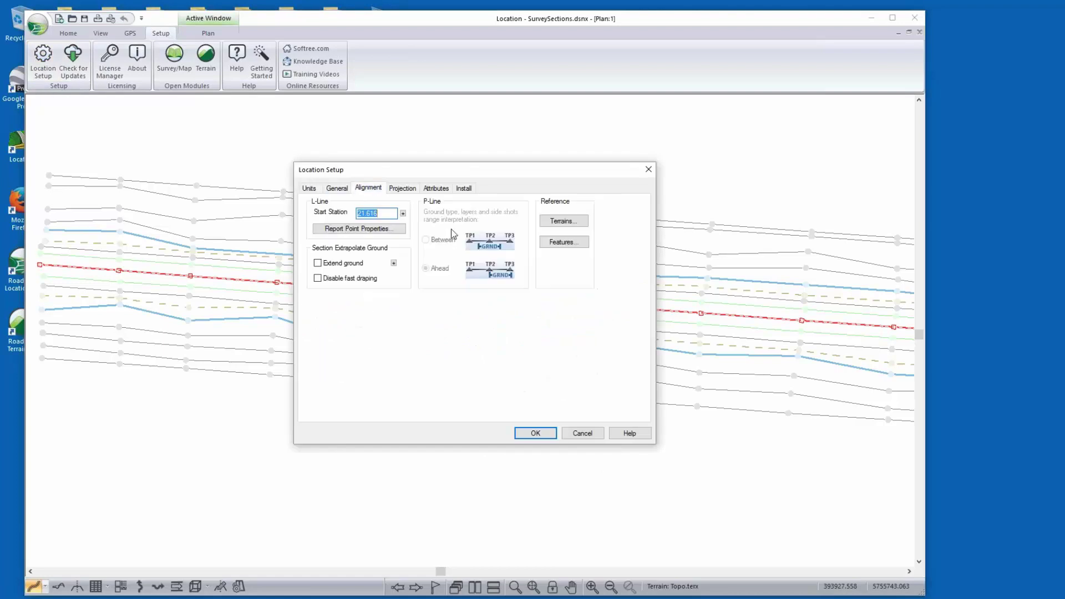
pyautogui.click(557, 243)
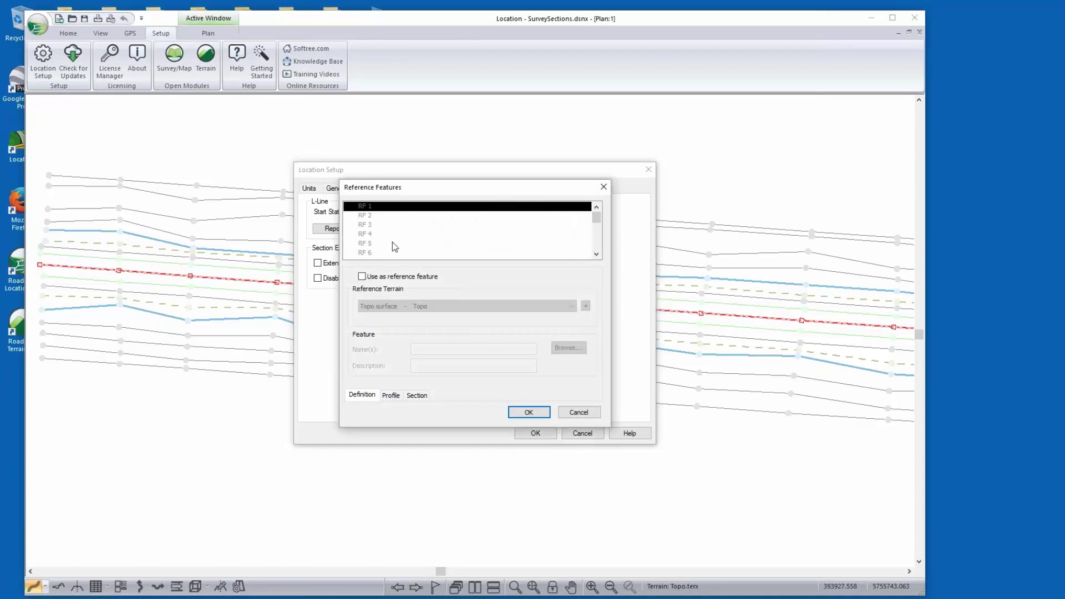
pyautogui.click(350, 206)
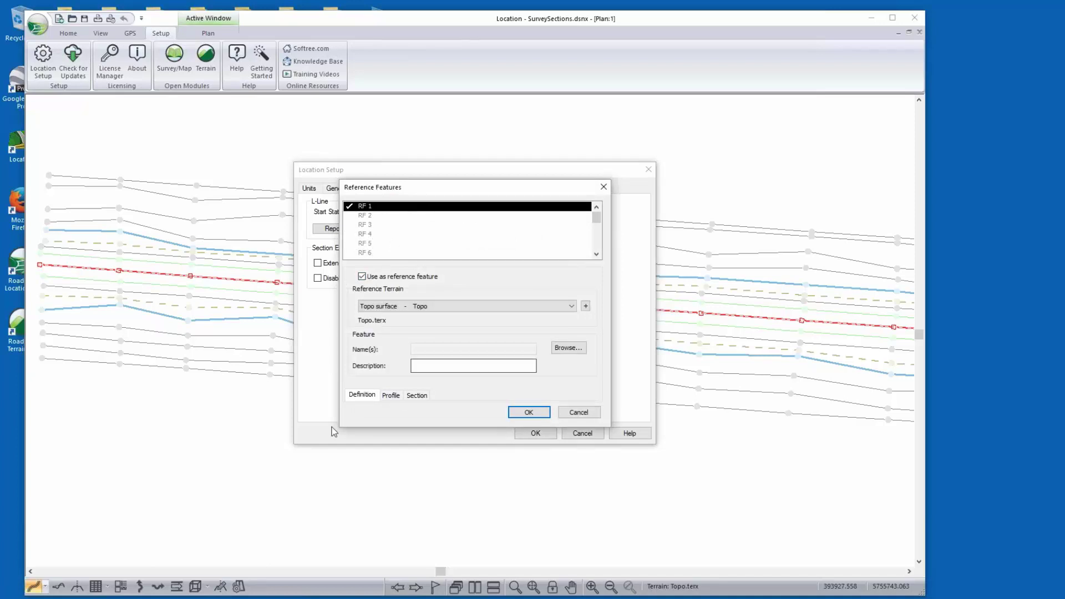
# Assign the terrain feature matching the name RRELN to reference feature RF 1
pyautogui.click(563, 349)
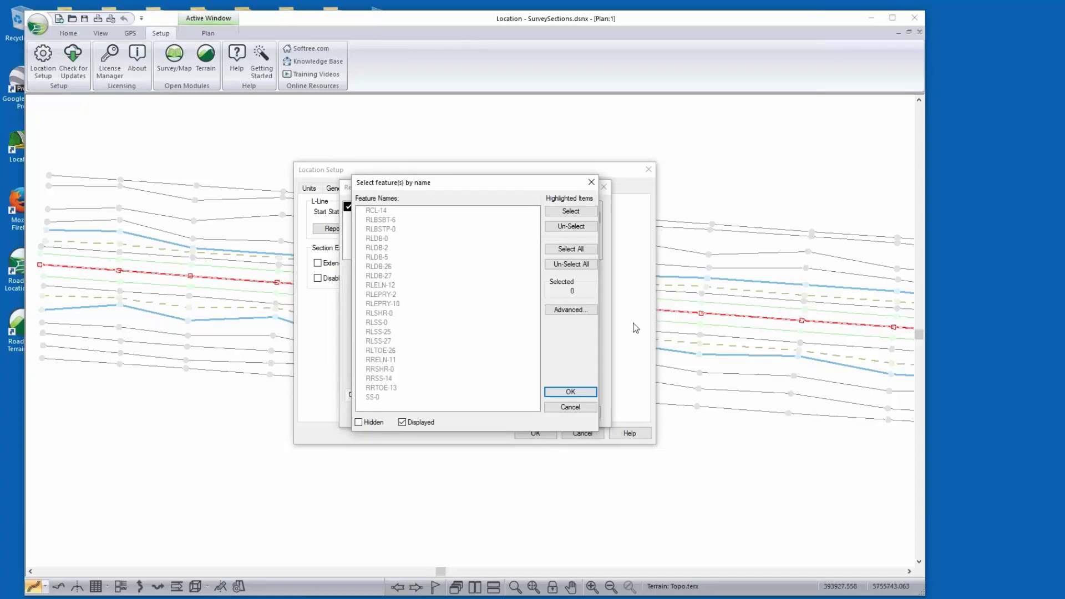
pyautogui.click(567, 310)
pyautogui.moveTo(635, 216); pyautogui.dragTo(602, 218)
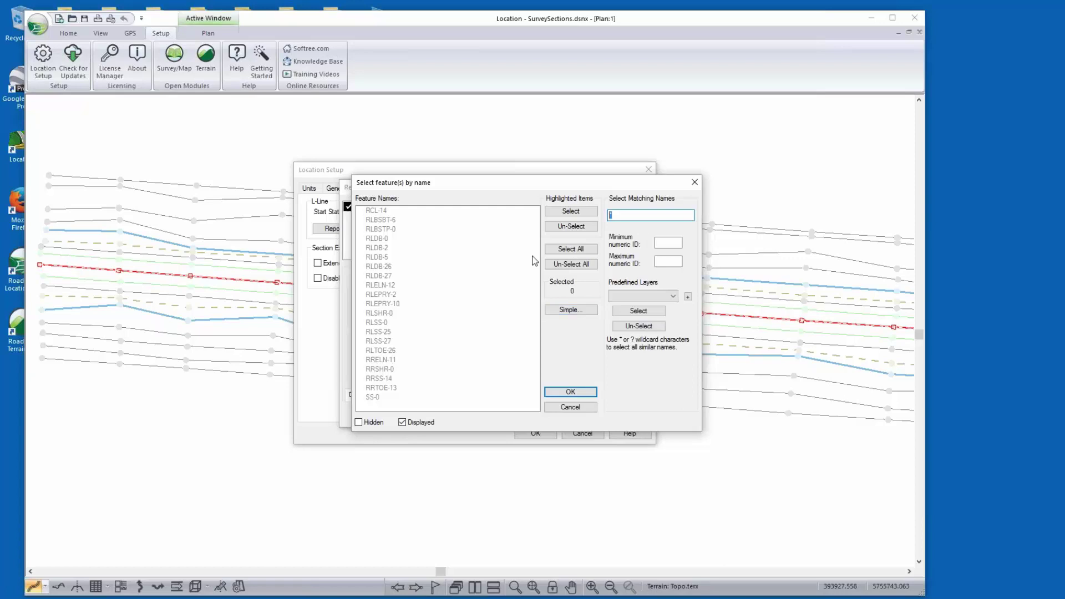
pyautogui.write('RR')
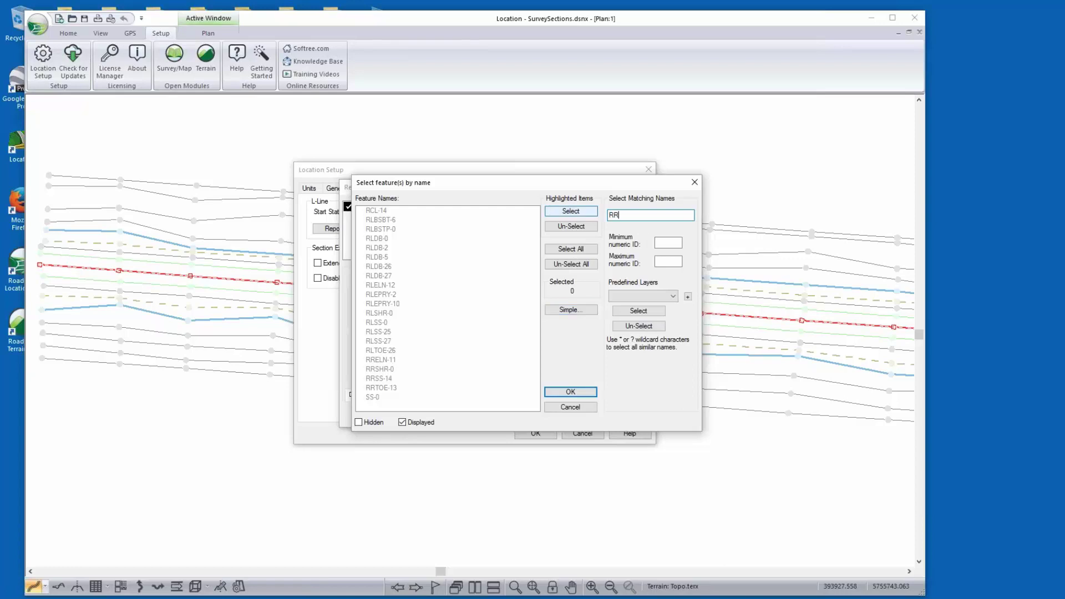
pyautogui.write('ELN')
pyautogui.click(639, 310)
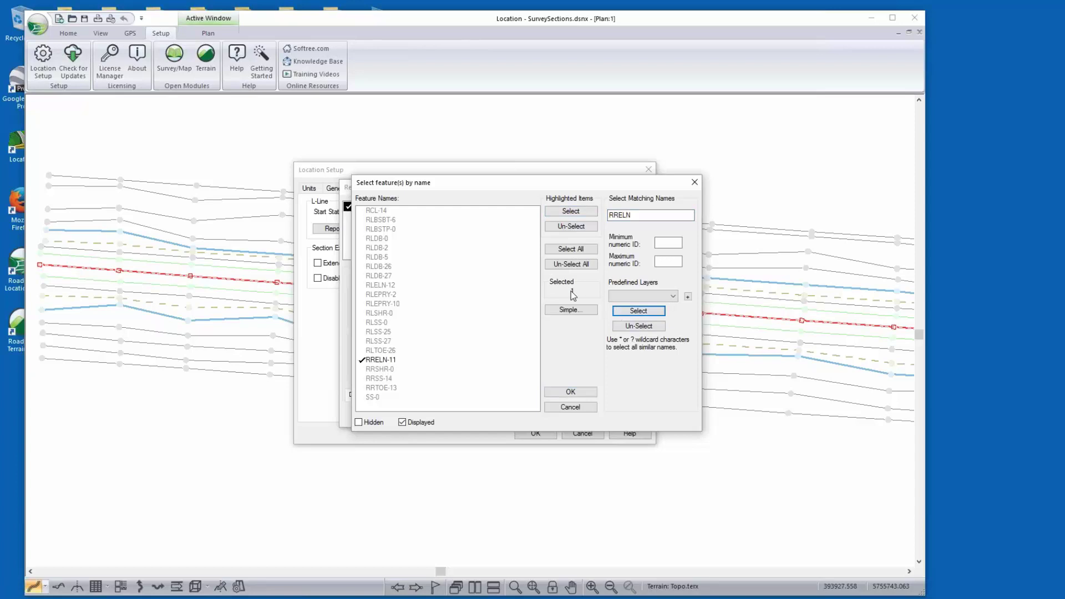
pyautogui.click(571, 392)
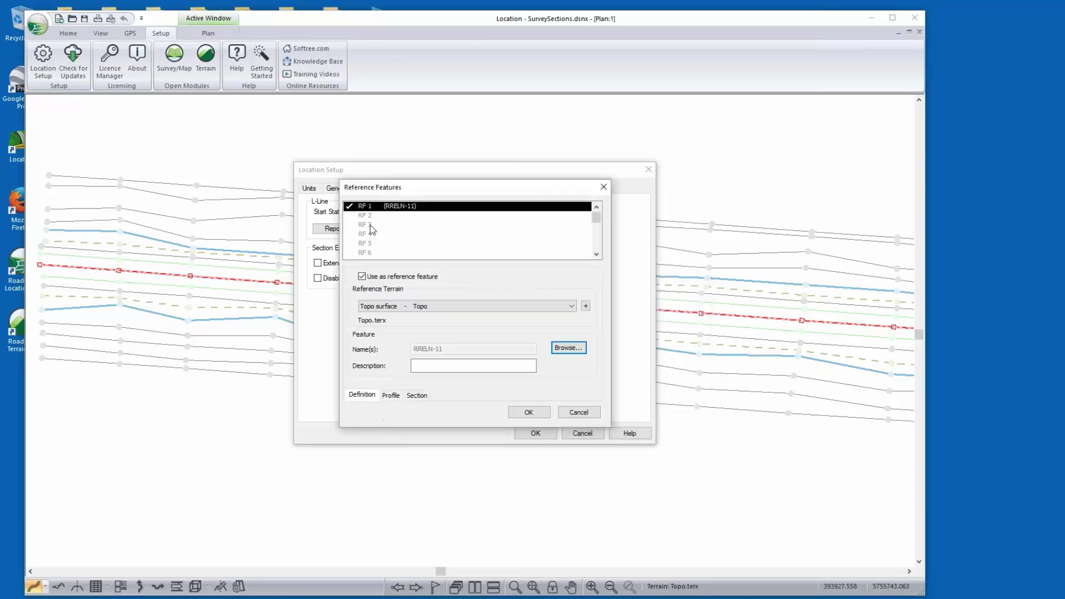
# Enable reference feature RF 2 and assign it the terrain feature matching the name RRSHR
pyautogui.click(380, 217)
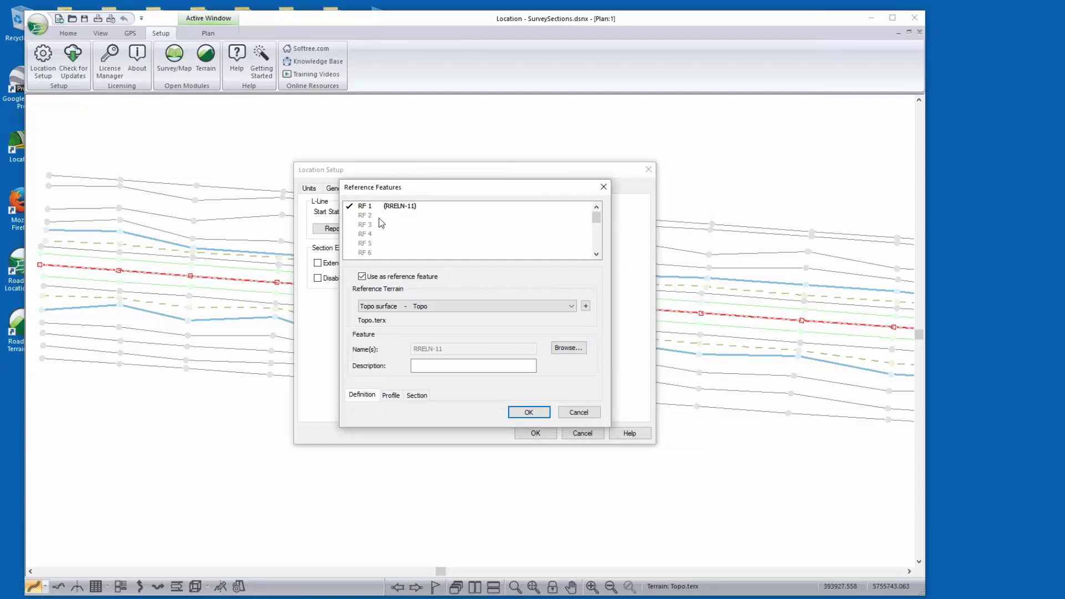
pyautogui.click(568, 347)
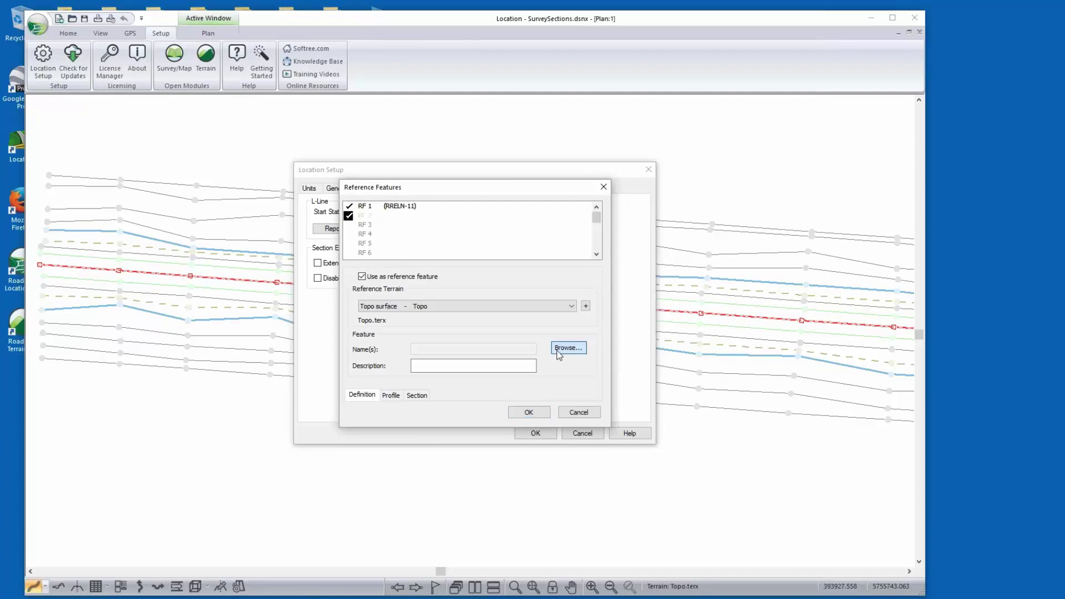
pyautogui.click(568, 309)
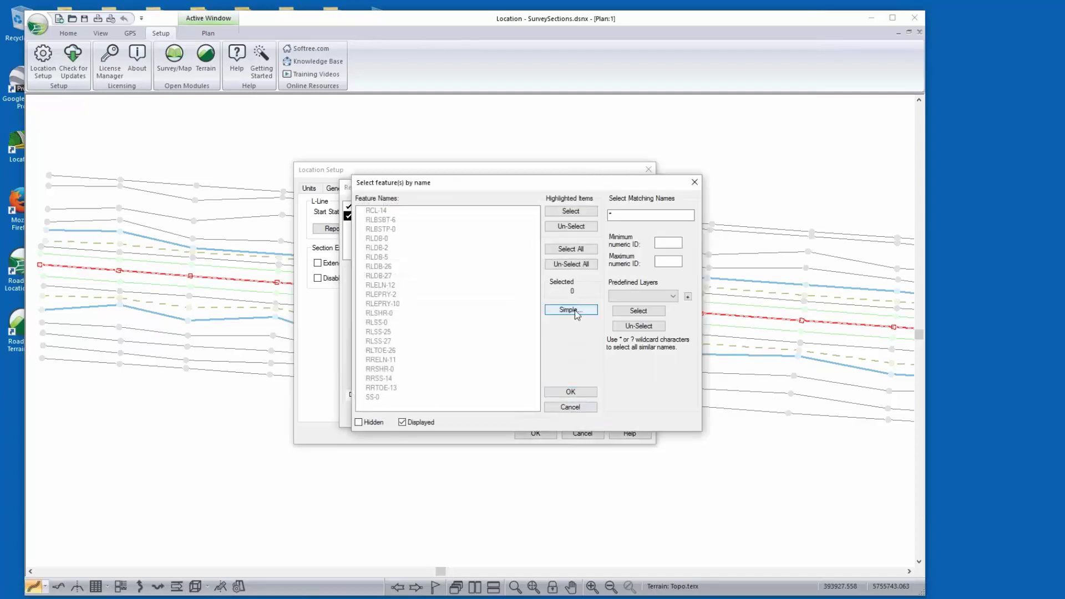
pyautogui.doubleClick(629, 215)
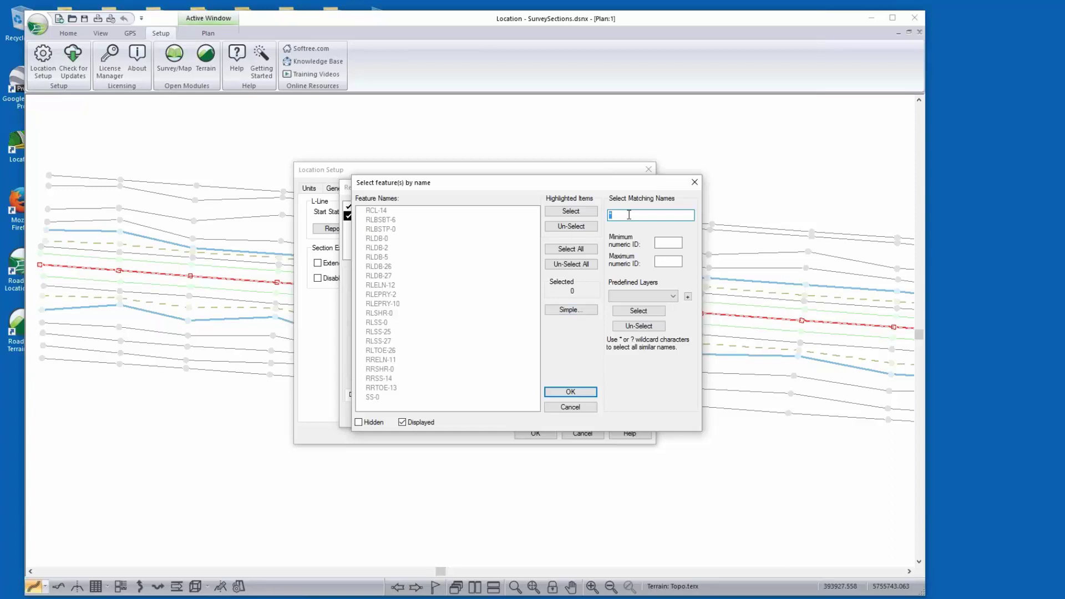
pyautogui.write('RRSHR')
pyautogui.click(637, 312)
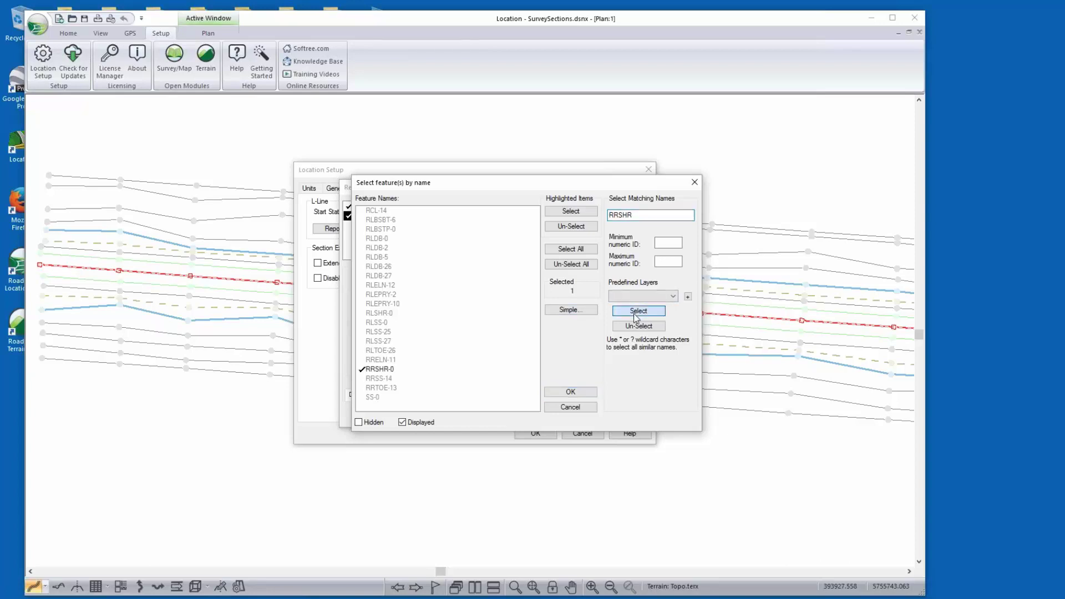
pyautogui.click(579, 394)
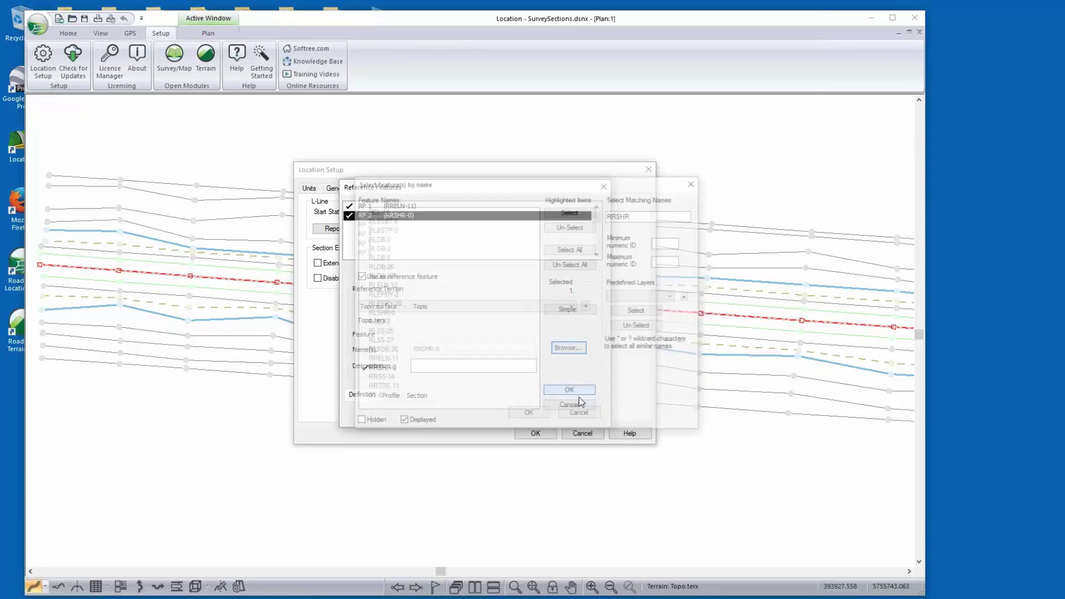
# Enable reference feature RF 3 with the terrain feature matching RRTOE, and accept the reference features and location setup
pyautogui.click(369, 226)
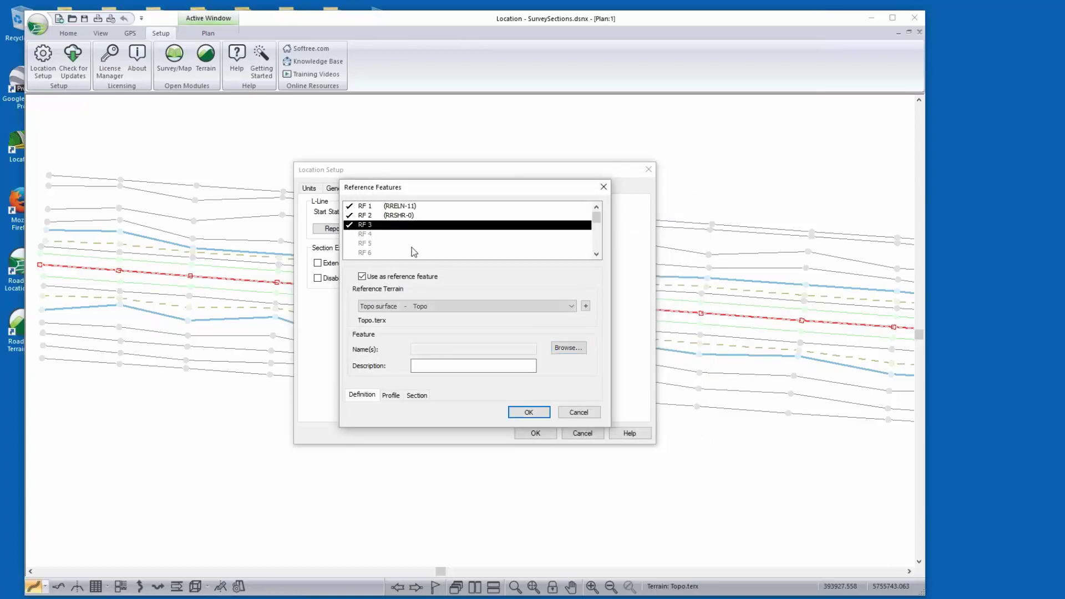
pyautogui.click(569, 349)
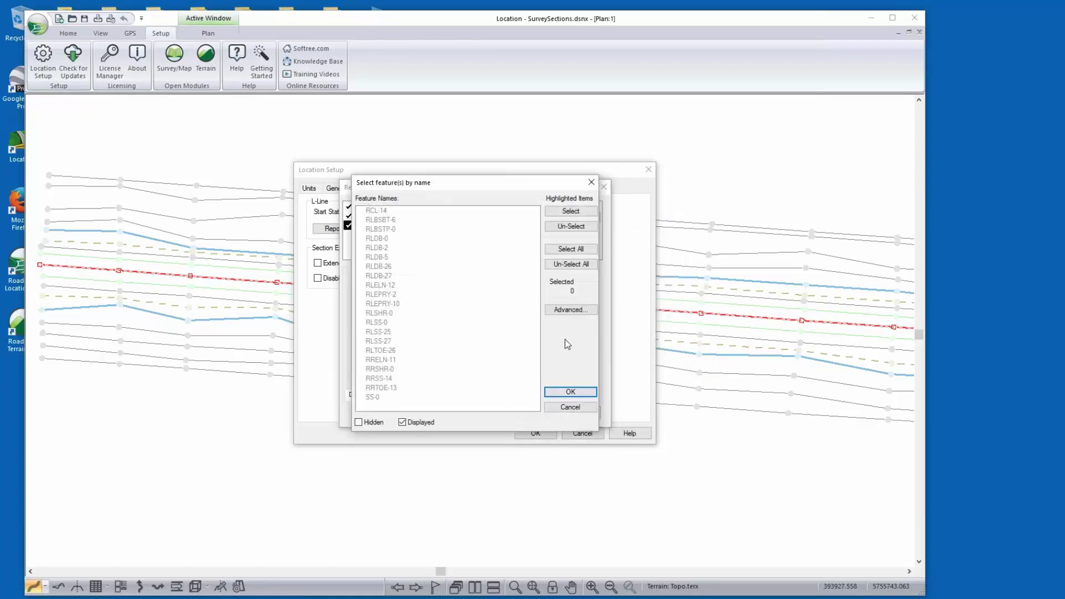
pyautogui.click(576, 309)
pyautogui.click(638, 215)
pyautogui.write('*')
pyautogui.doubleClick(638, 215)
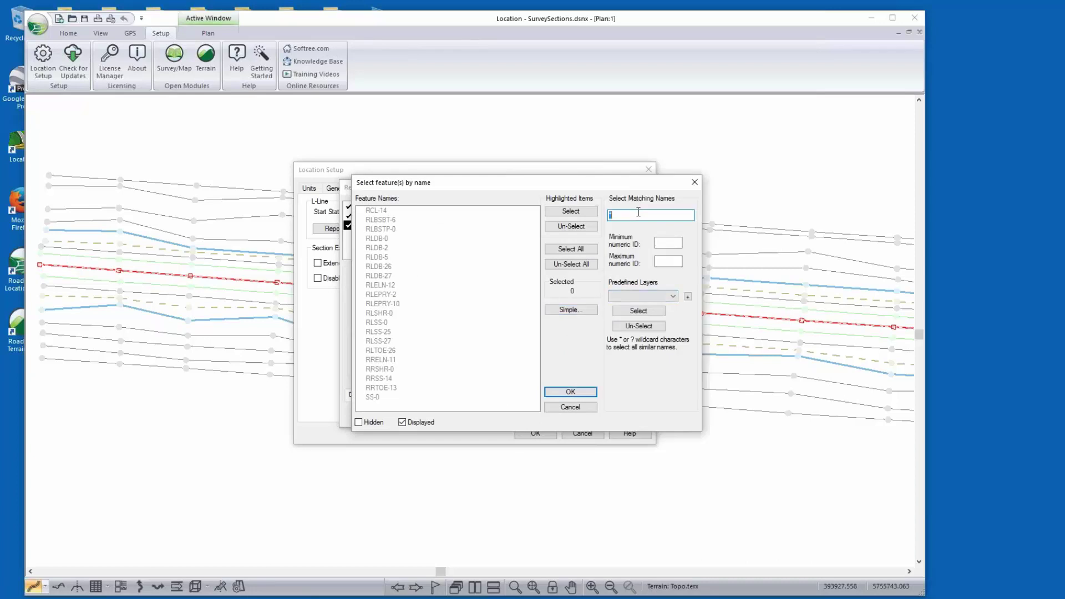
pyautogui.write('RRTOE')
pyautogui.click(639, 311)
pyautogui.click(571, 394)
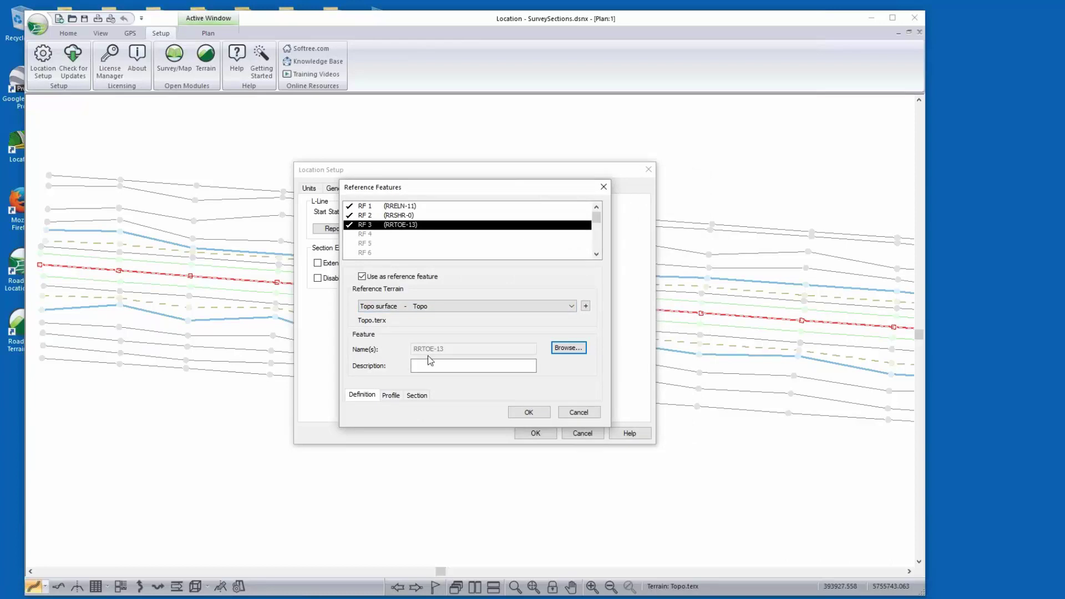
pyautogui.click(527, 418)
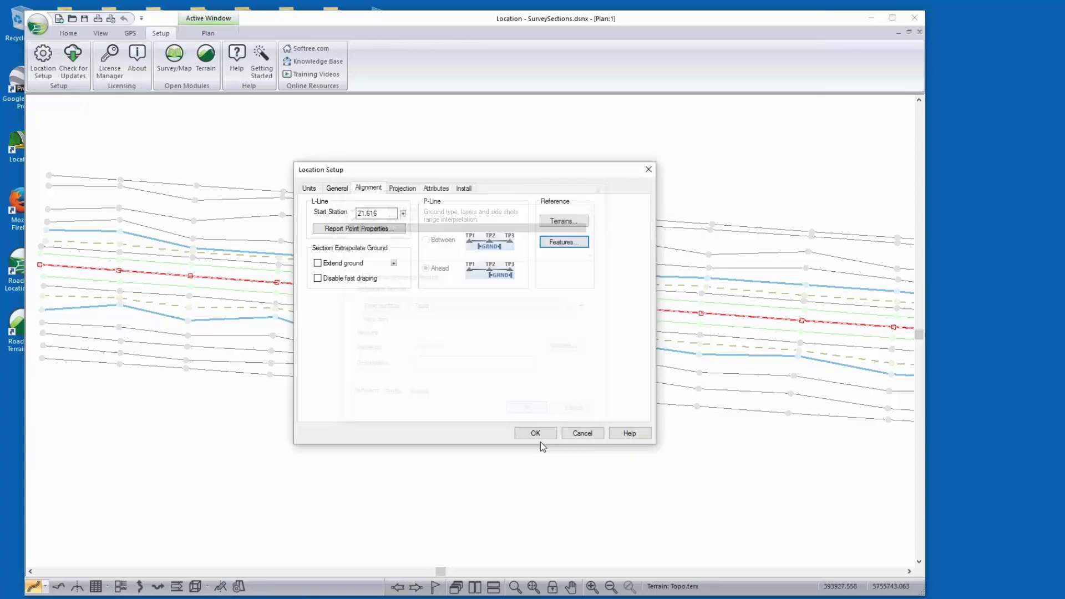
pyautogui.click(541, 437)
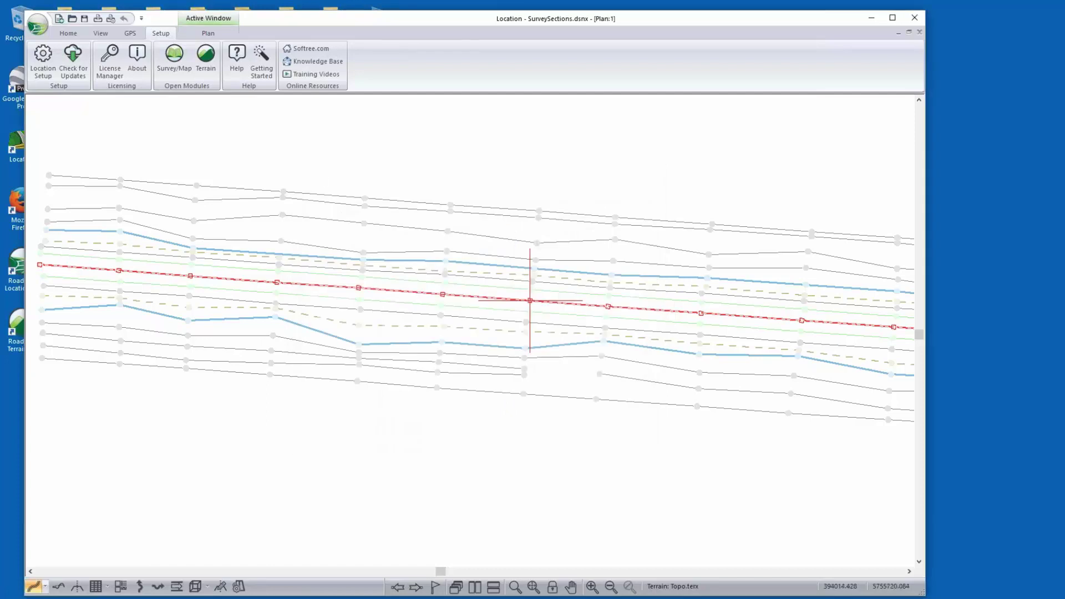
# Open the properties of the right-side "Point codes on surface (beta)" component in the XSEC - Cross Section Points template
pyautogui.click(66, 33)
pyautogui.click(188, 56)
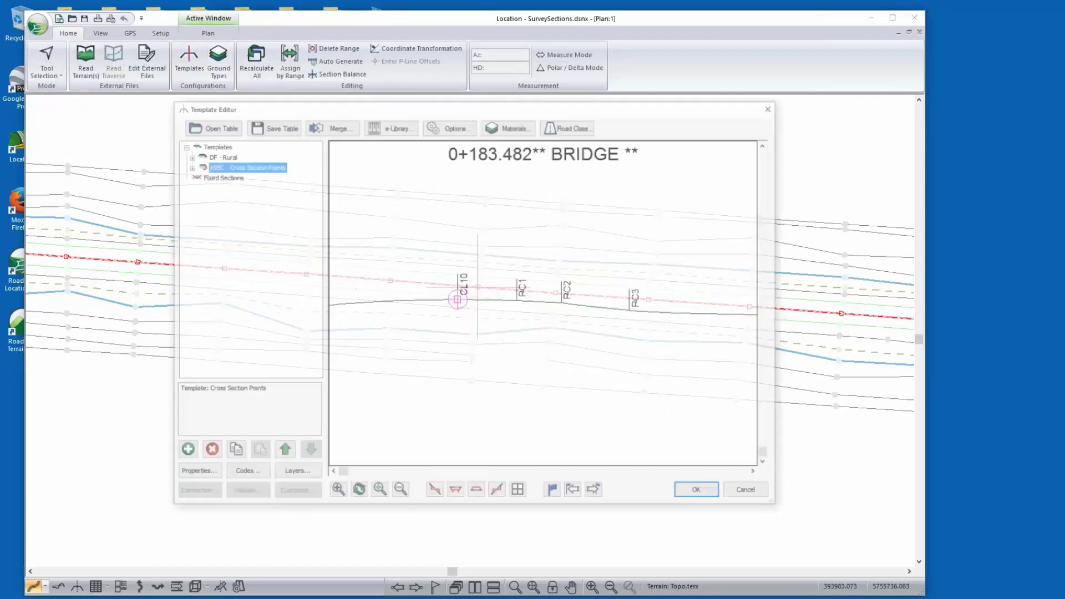
pyautogui.click(188, 166)
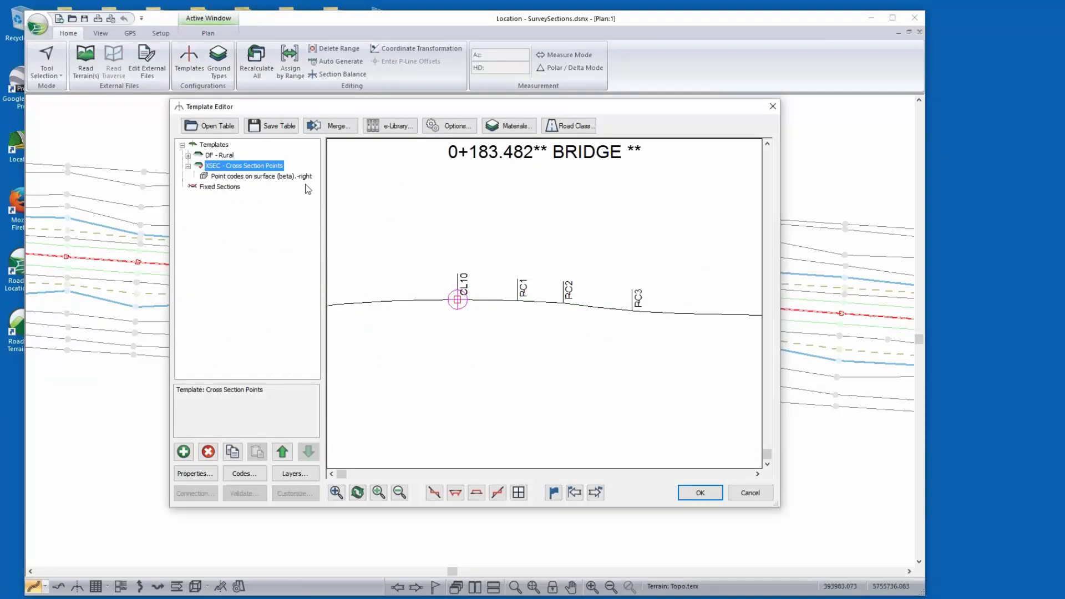
pyautogui.click(238, 177)
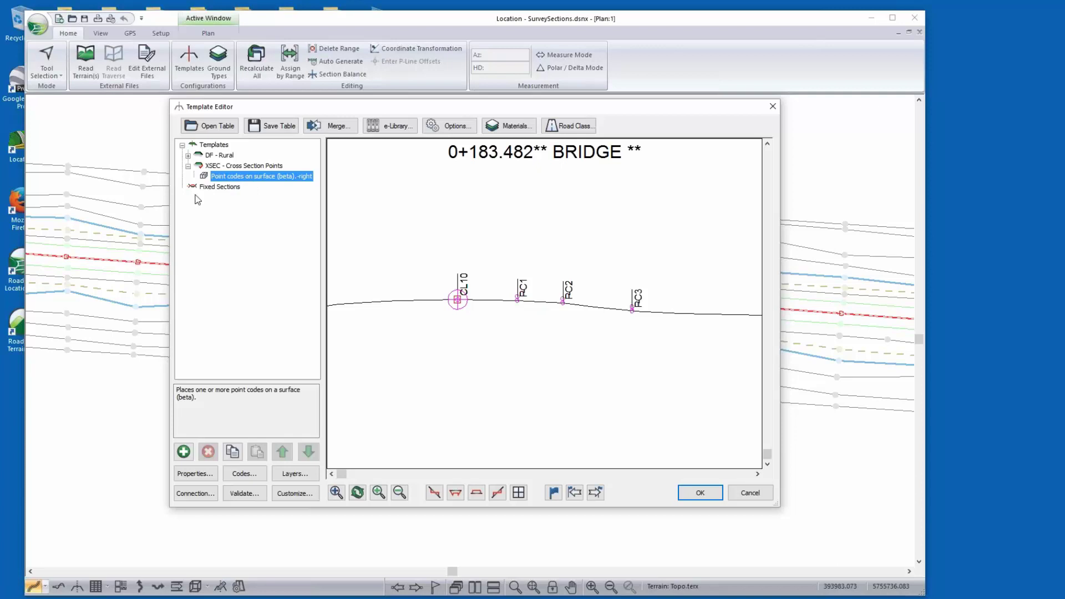
pyautogui.click(195, 475)
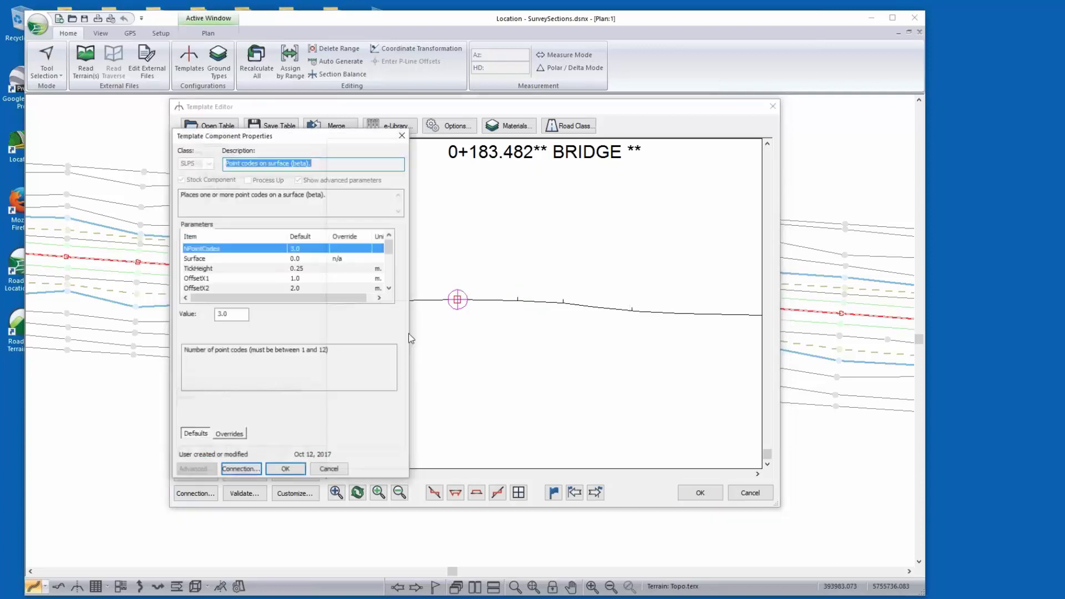
pyautogui.moveTo(330, 140); pyautogui.dragTo(795, 207)
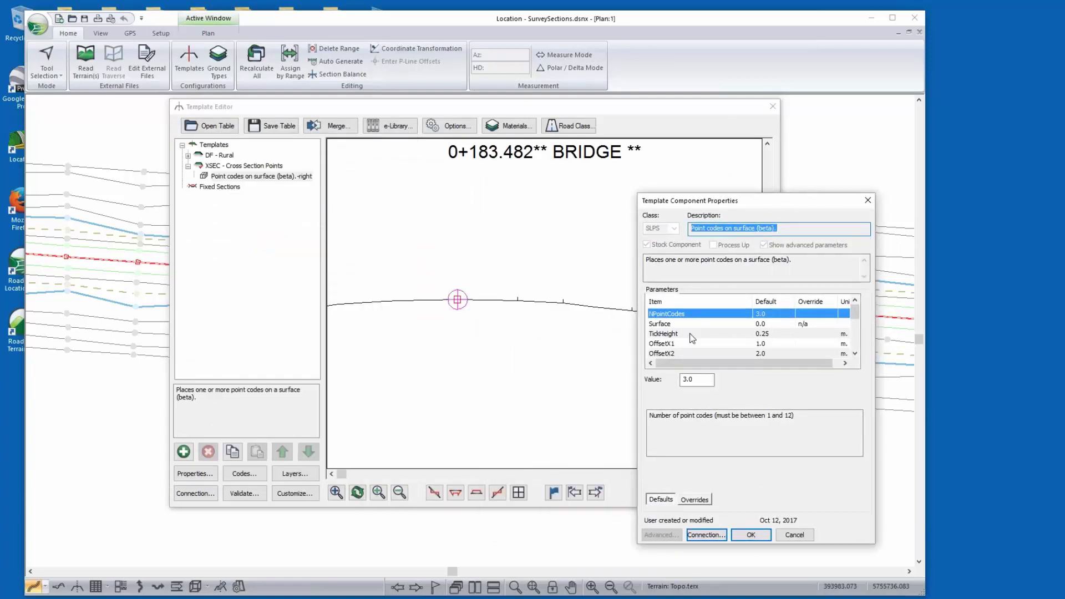
# Examine the component's number of point codes, surface, tick height and the reference features assigned to OffsetX1, OffsetX2 and OffsetX3
pyautogui.doubleClick(697, 382)
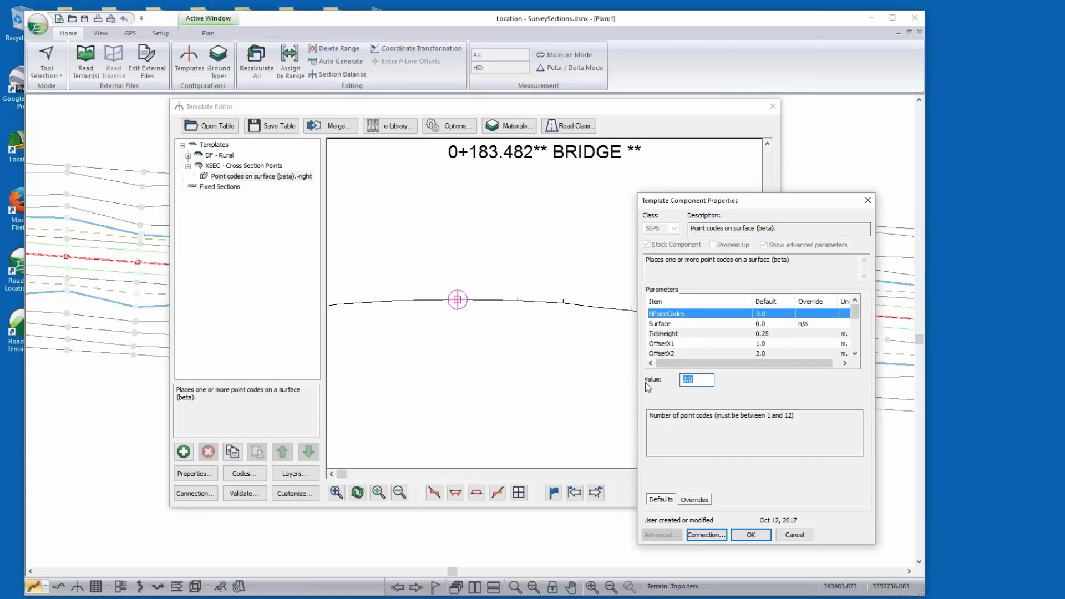
pyautogui.click(668, 325)
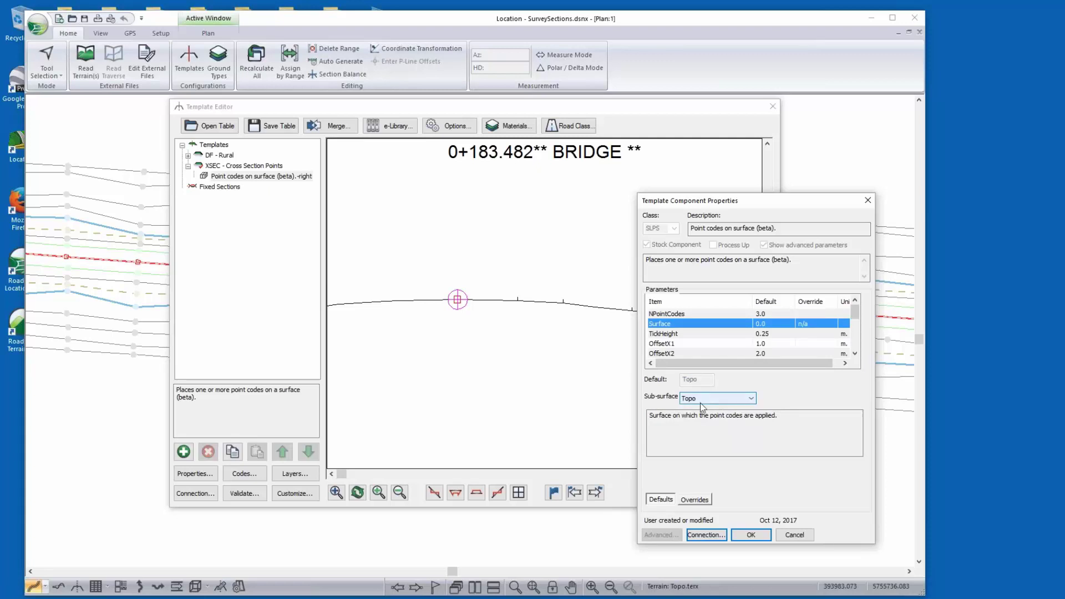
pyautogui.click(664, 335)
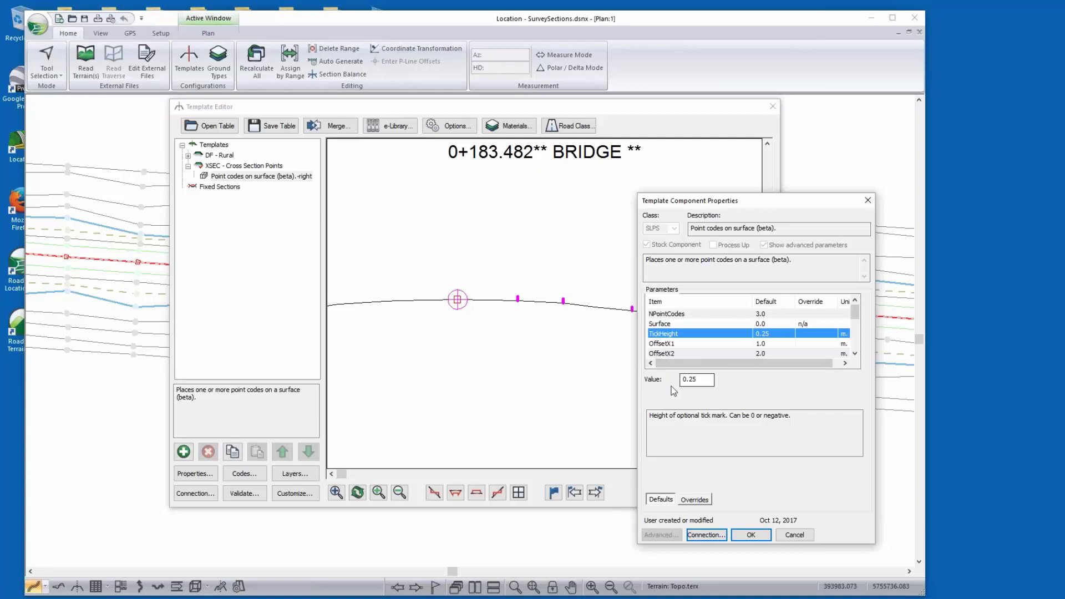
pyautogui.click(669, 345)
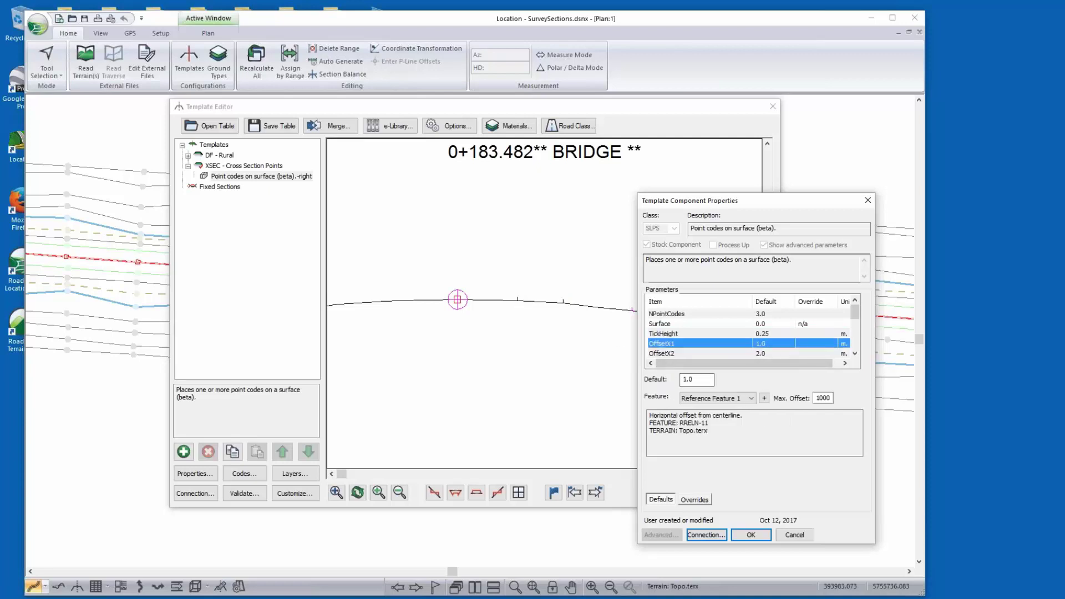
pyautogui.moveTo(739, 199); pyautogui.dragTo(766, 164)
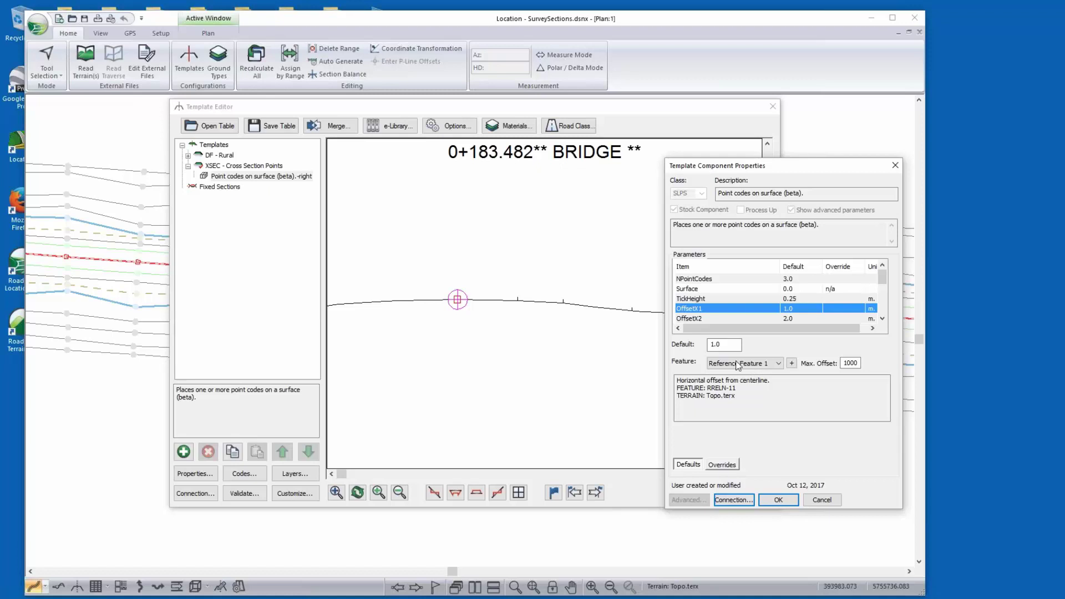
pyautogui.click(699, 319)
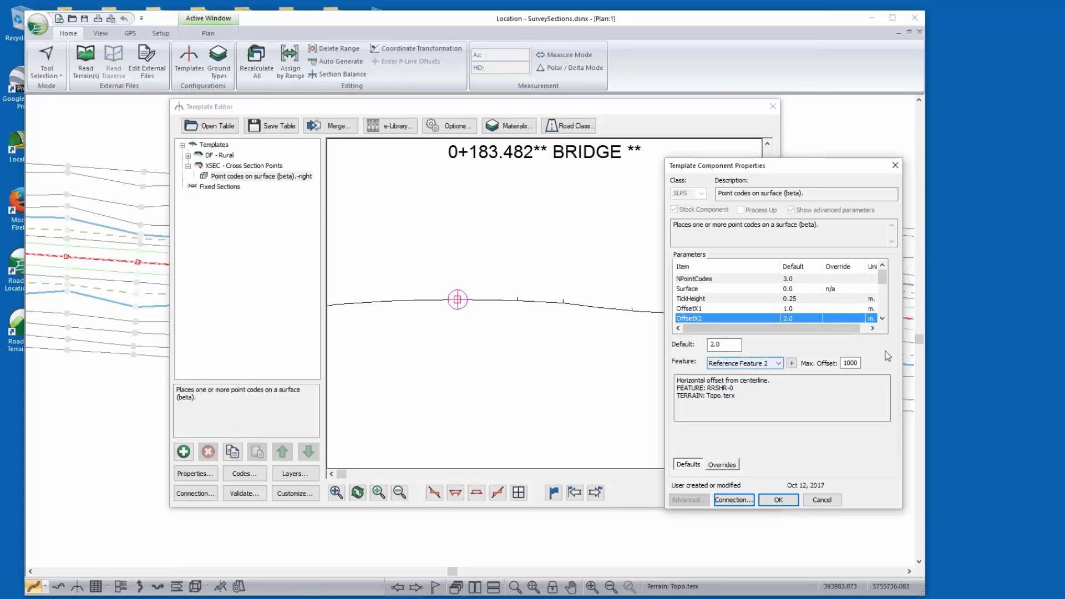
pyautogui.click(882, 319)
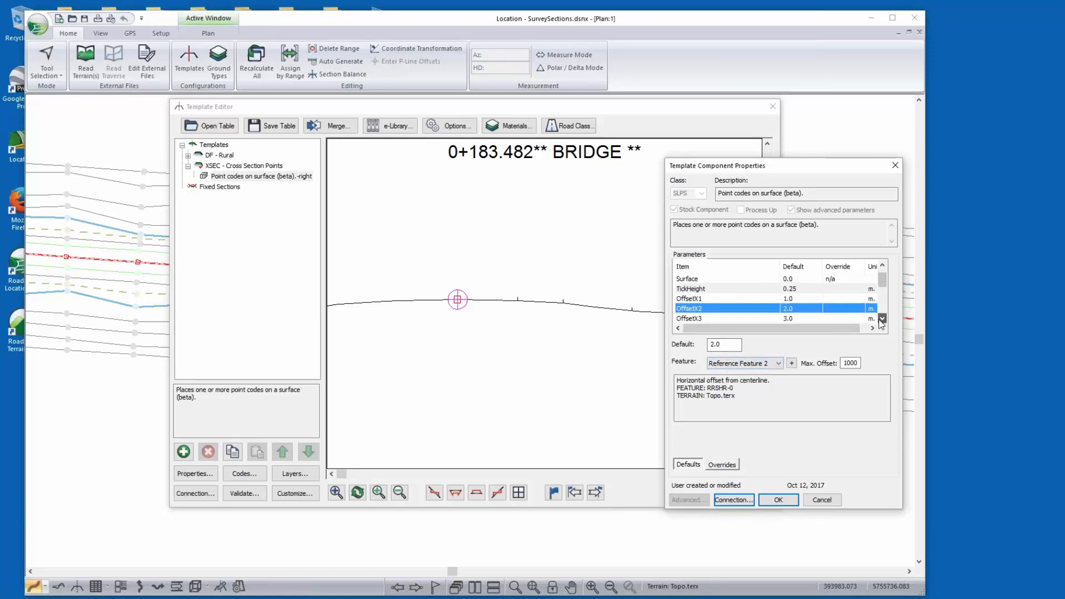
pyautogui.click(710, 319)
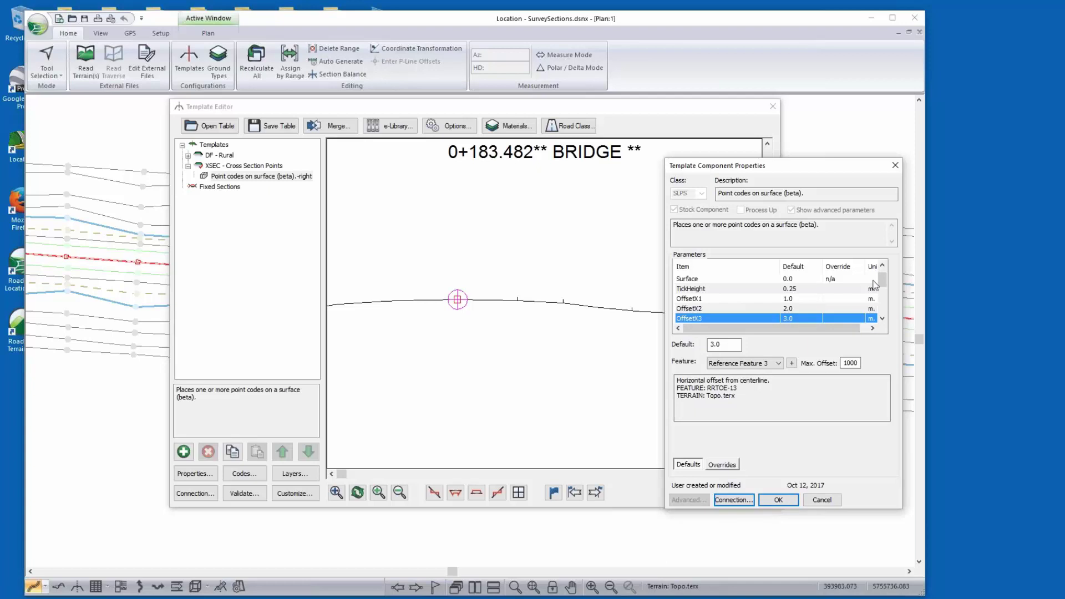
# Accept the component properties and the template table, and recalculate the entire design
pyautogui.scroll(1, 885, 281)
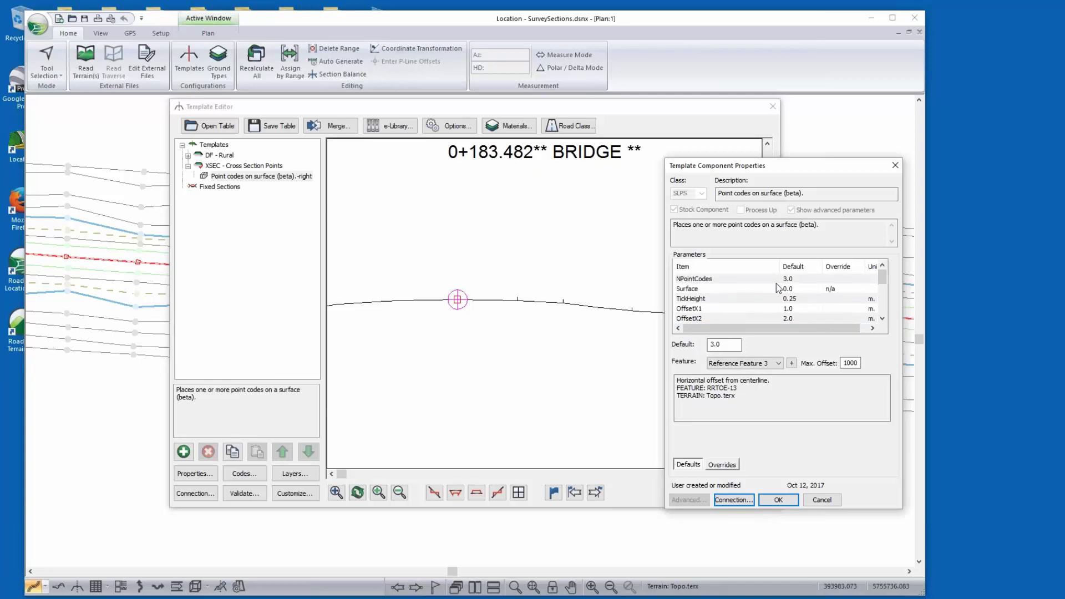
pyautogui.click(778, 500)
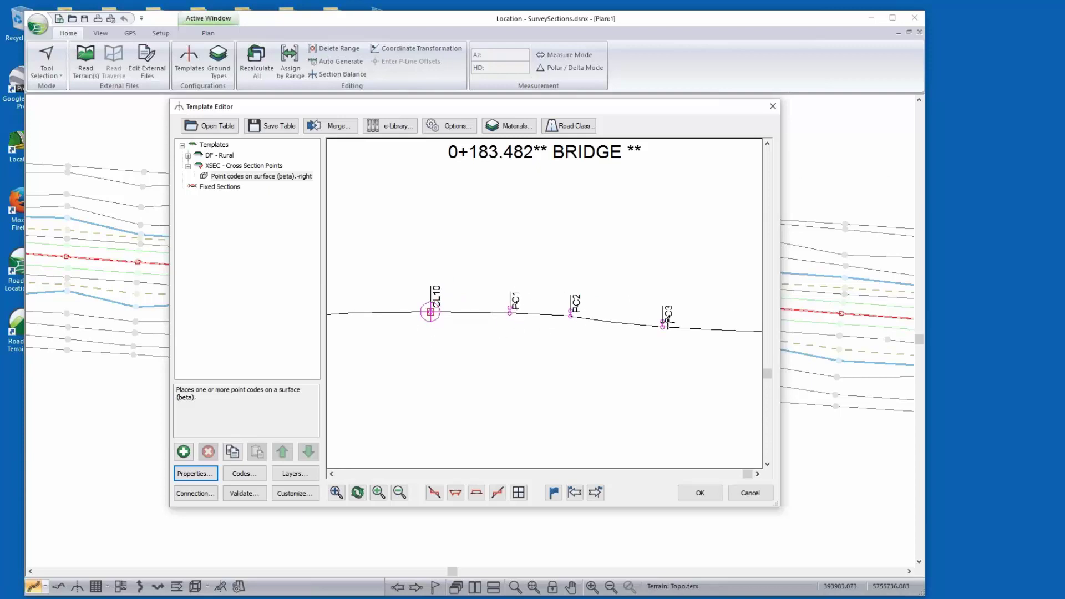
pyautogui.moveTo(629, 385); pyautogui.dragTo(643, 376, button='middle')
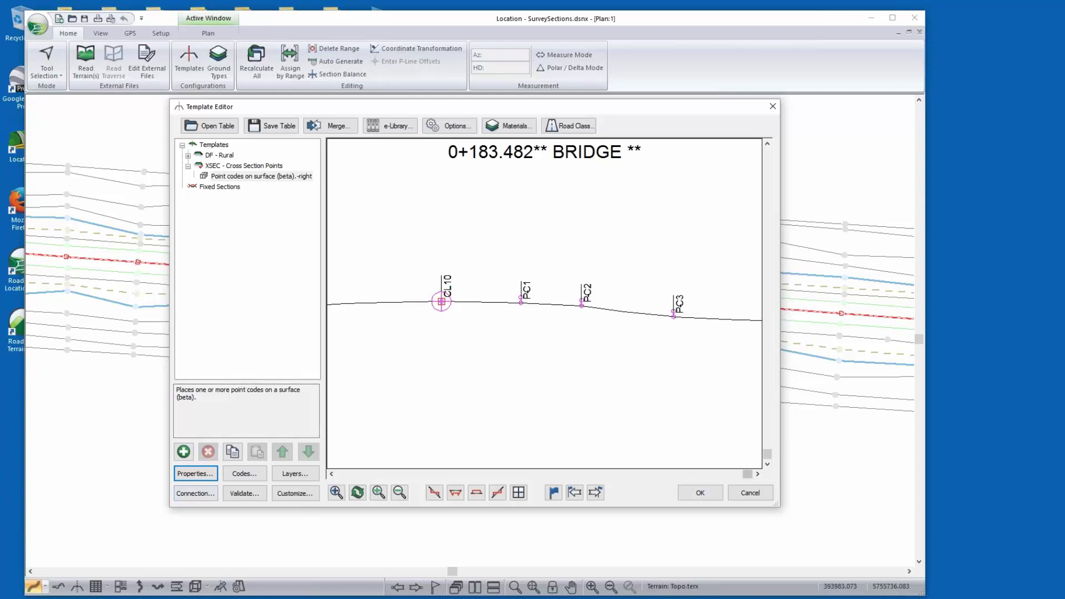
pyautogui.click(695, 493)
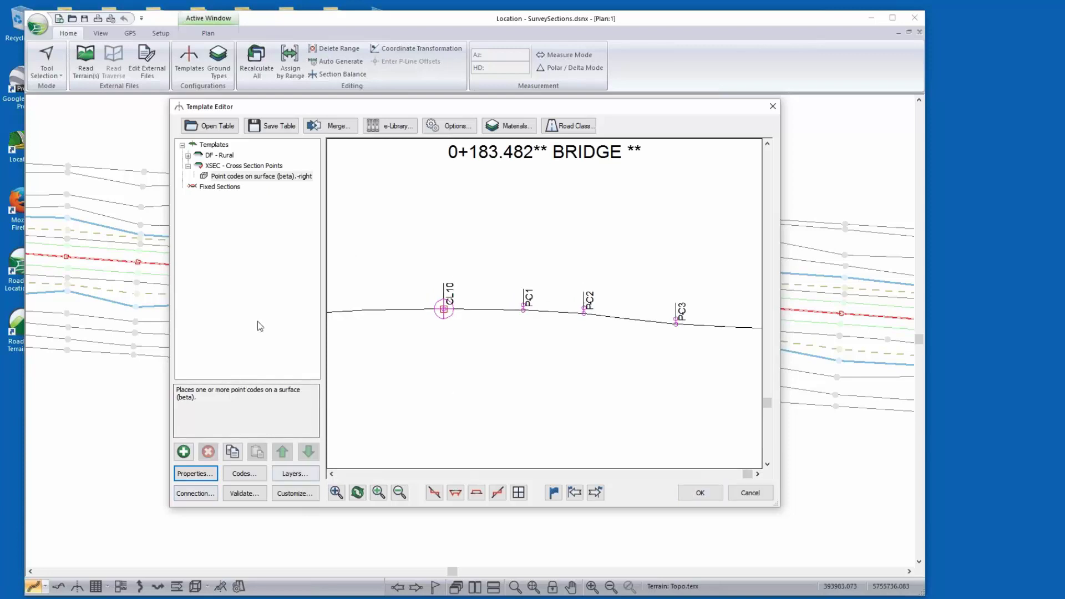
pyautogui.click(250, 177)
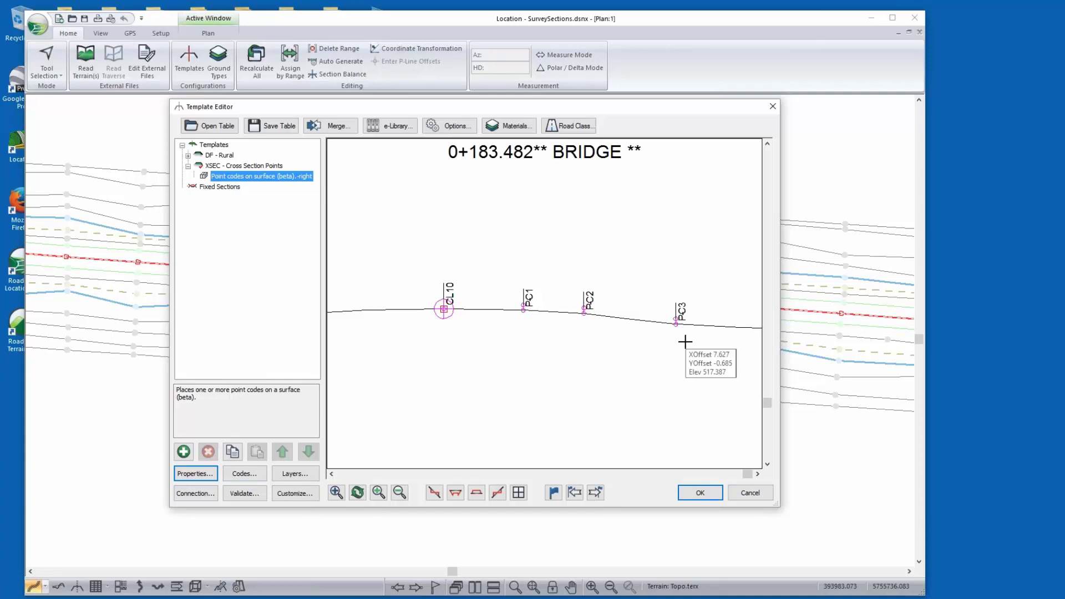
pyautogui.click(700, 492)
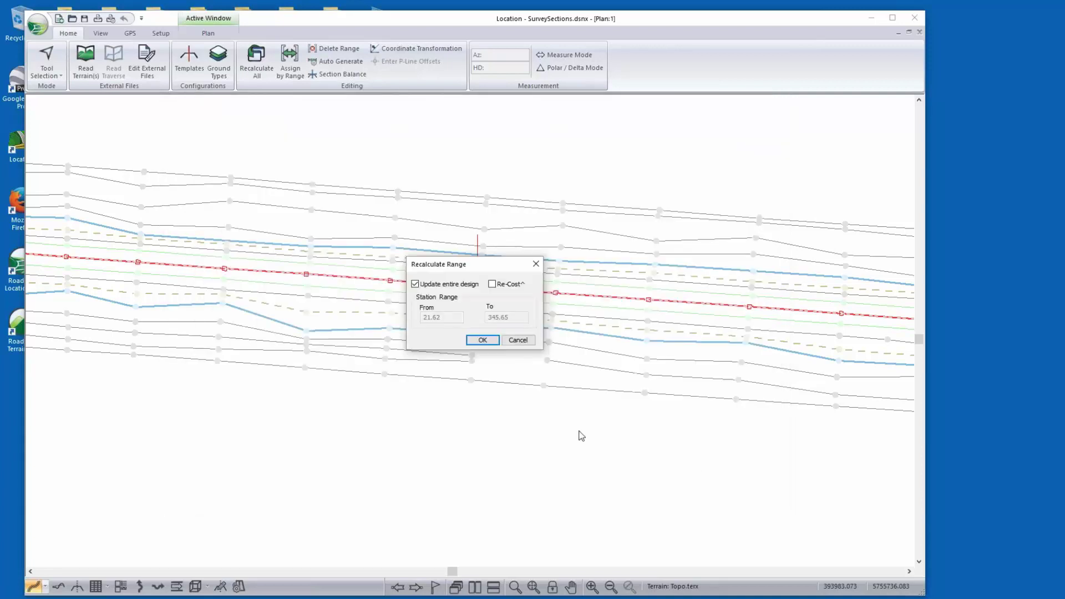
pyautogui.click(484, 343)
pyautogui.moveTo(482, 350); pyautogui.dragTo(527, 337, button='middle')
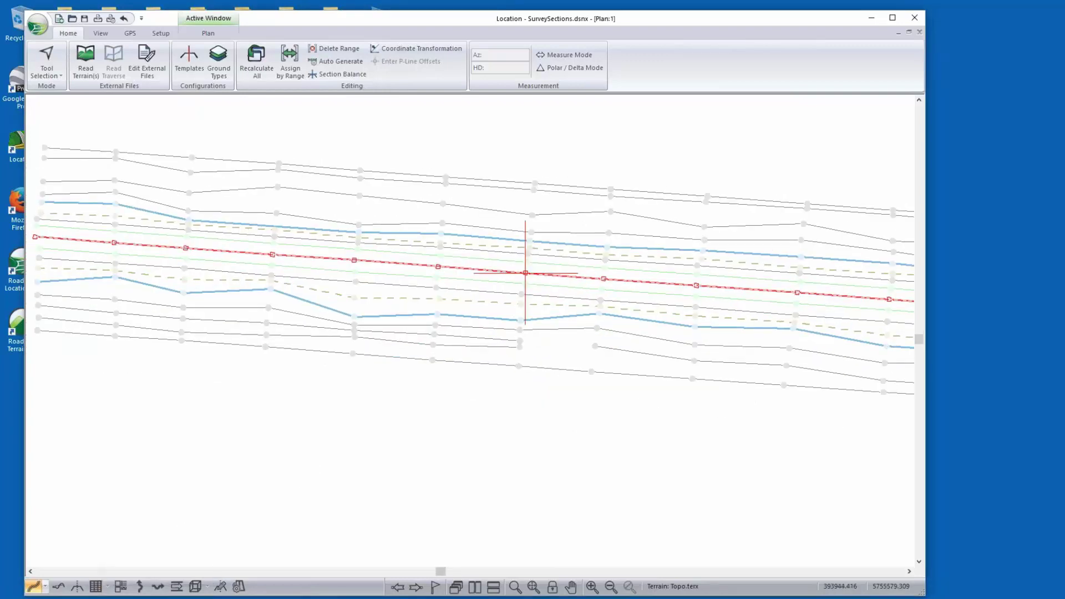
# Switch to the data window and set its options to include all point types as rows
pyautogui.click(94, 588)
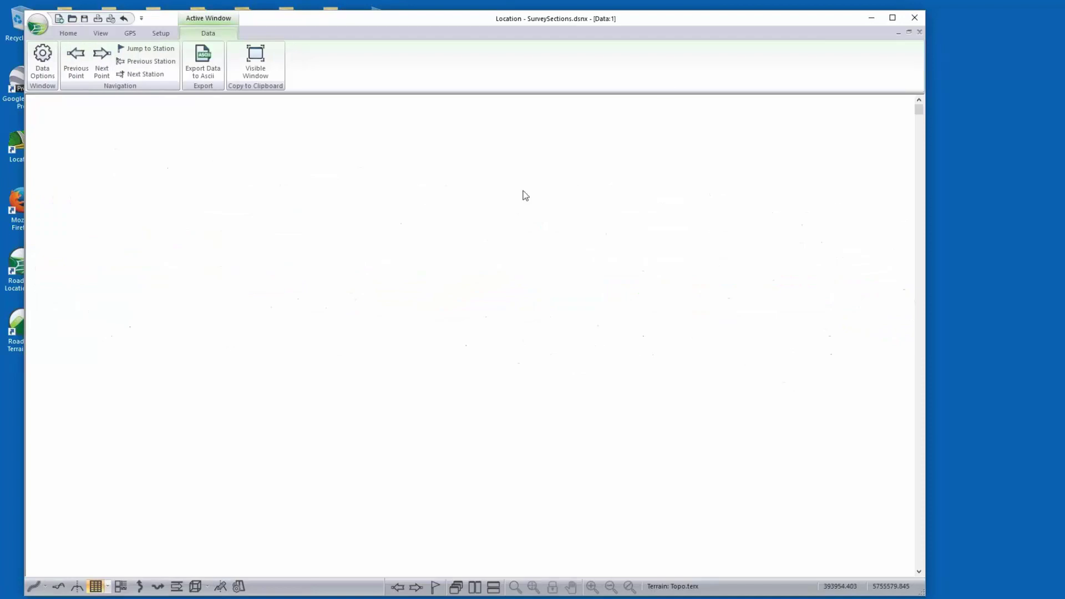
pyautogui.rightClick(660, 186)
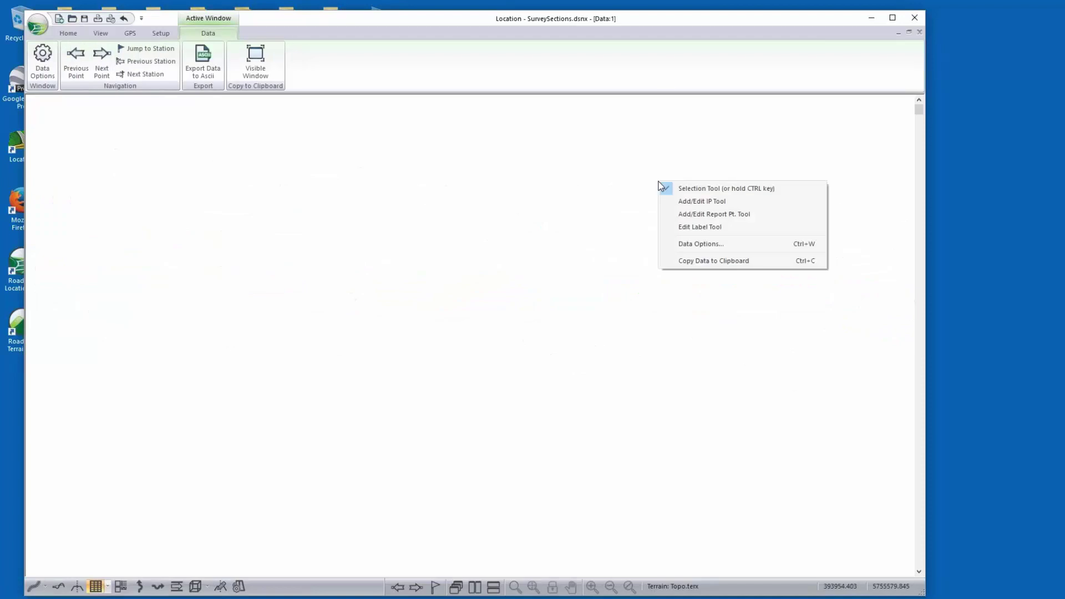
pyautogui.click(672, 244)
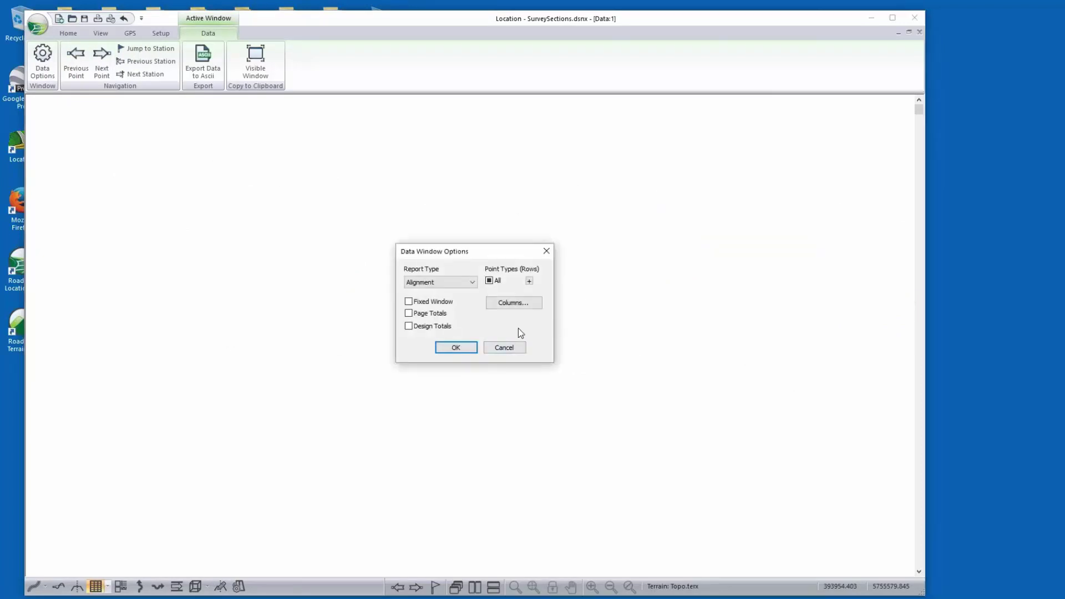
pyautogui.click(490, 281)
# Add the template code fields PC1R-HOff and PC1R-Elev to the data window's columns
pyautogui.click(507, 303)
pyautogui.moveTo(470, 264); pyautogui.dragTo(471, 294)
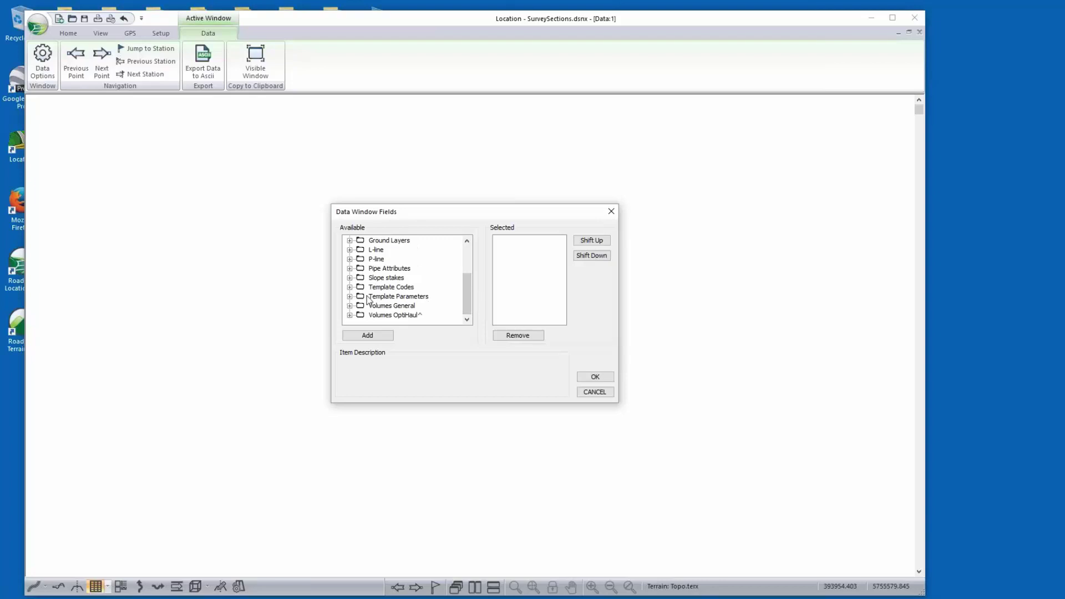
pyautogui.click(349, 287)
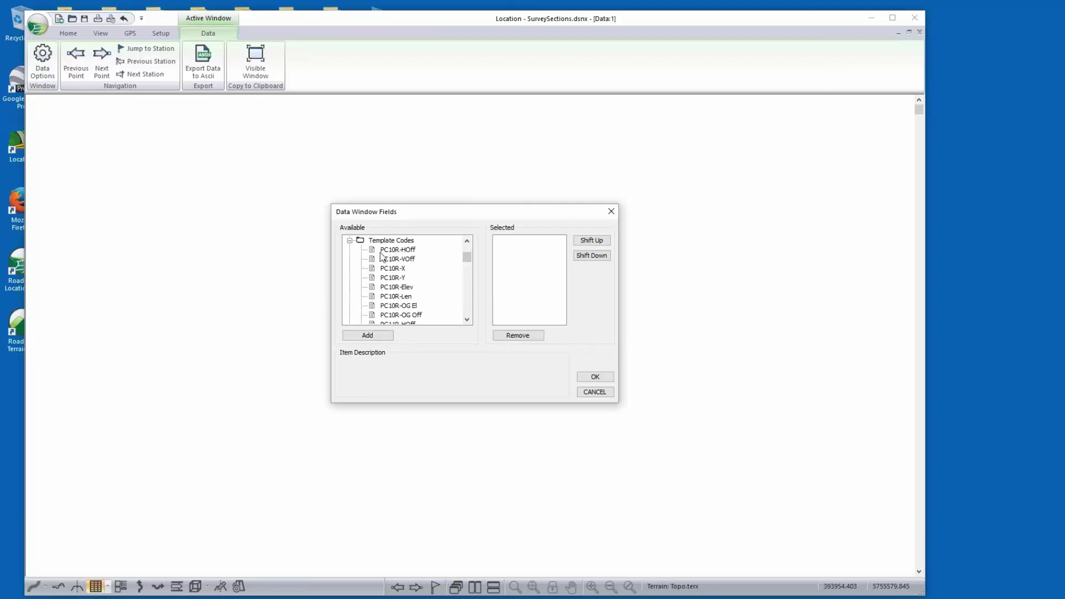
pyautogui.moveTo(468, 263); pyautogui.dragTo(469, 275)
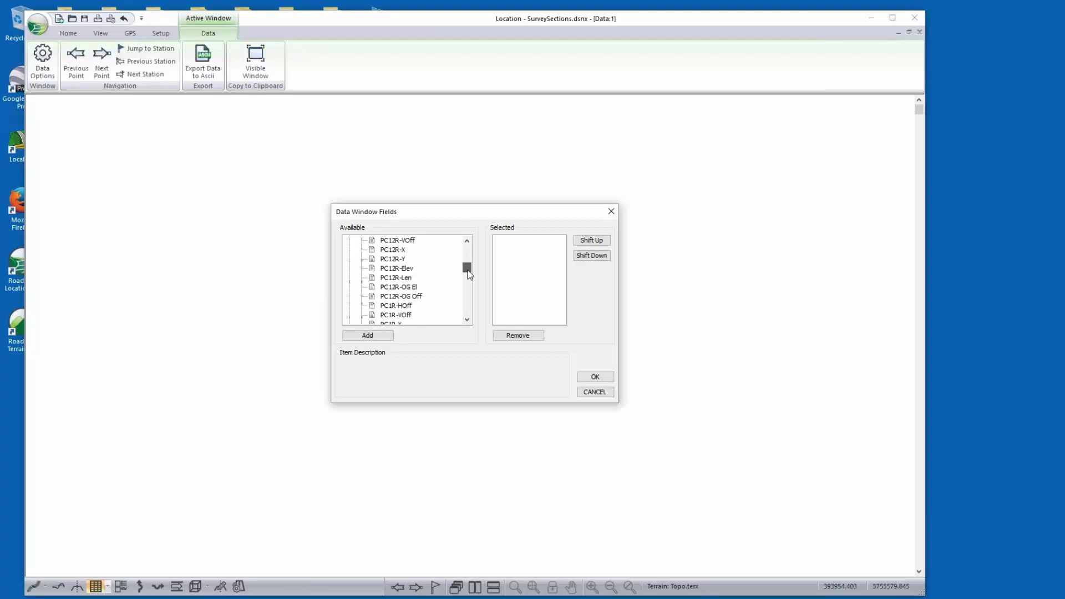
pyautogui.click(390, 308)
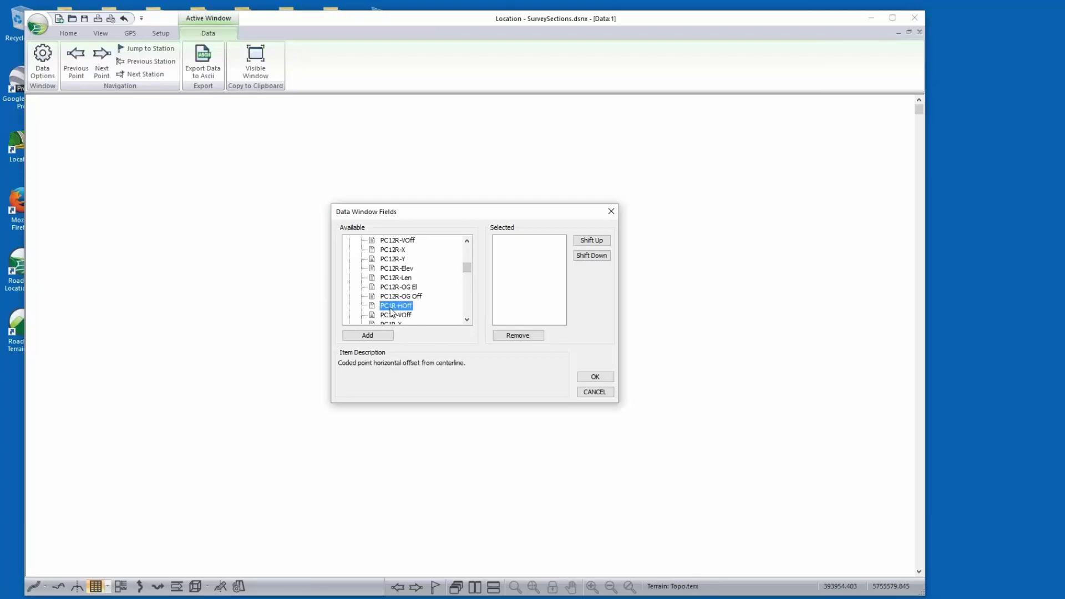
pyautogui.click(378, 336)
pyautogui.click(467, 320)
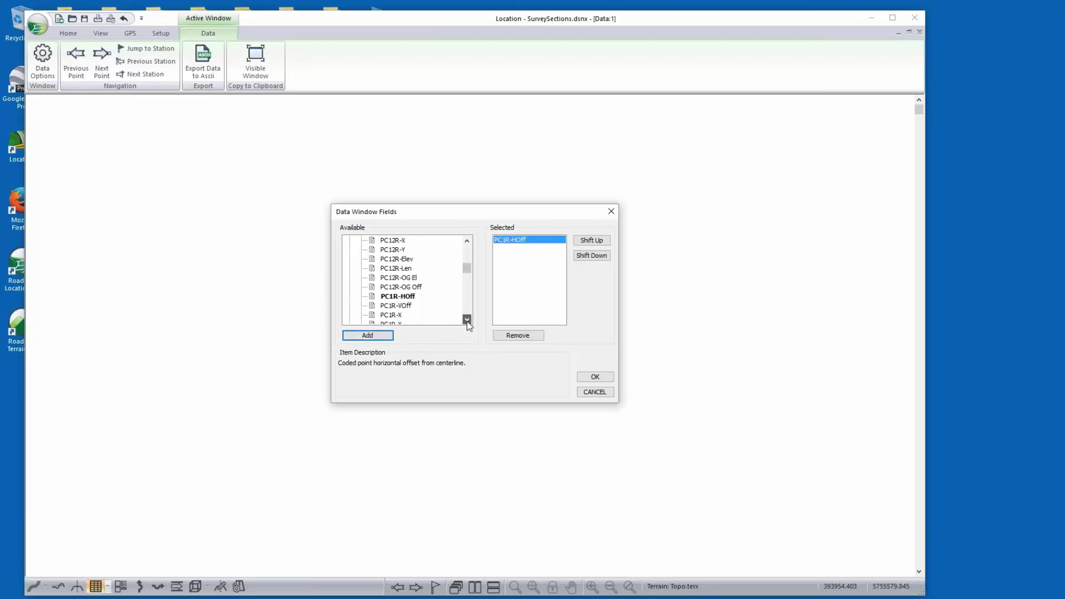
pyautogui.click(466, 320)
pyautogui.click(467, 320)
pyautogui.click(467, 320)
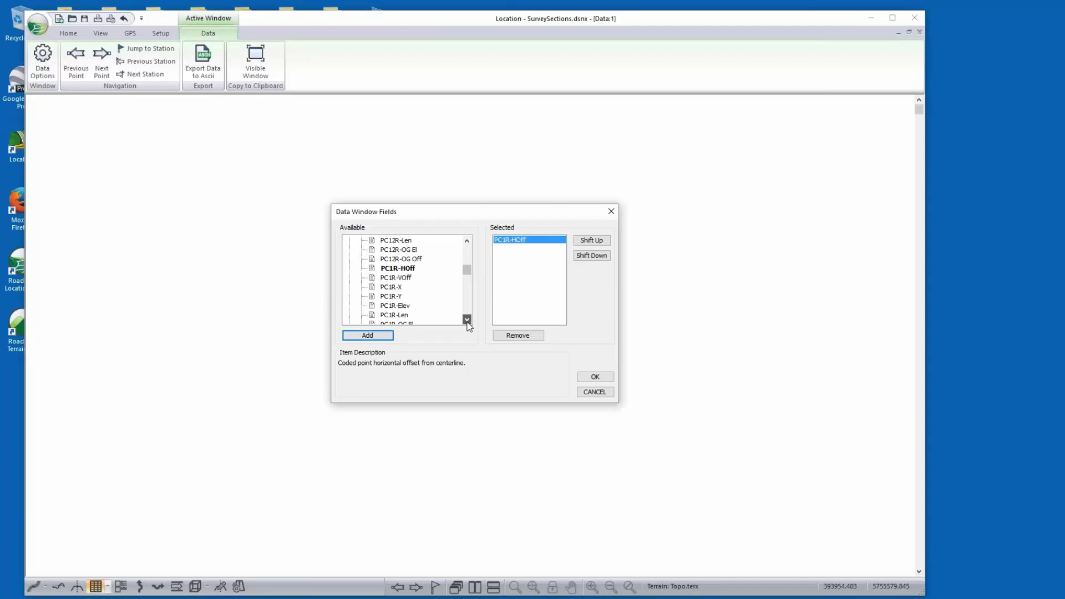
pyautogui.click(402, 307)
pyautogui.click(368, 335)
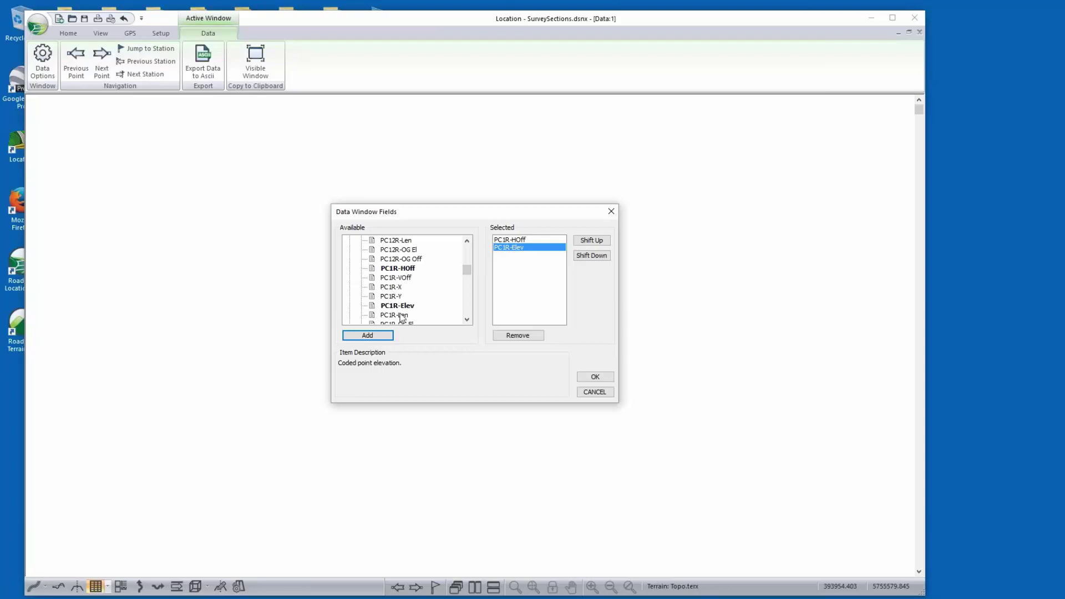
# Add the template code fields PC2R-HOff and PC2R-Elev to the selected columns
pyautogui.click(468, 320)
pyautogui.click(467, 320)
pyautogui.click(467, 320)
pyautogui.click(467, 319)
pyautogui.click(467, 320)
pyautogui.click(467, 320)
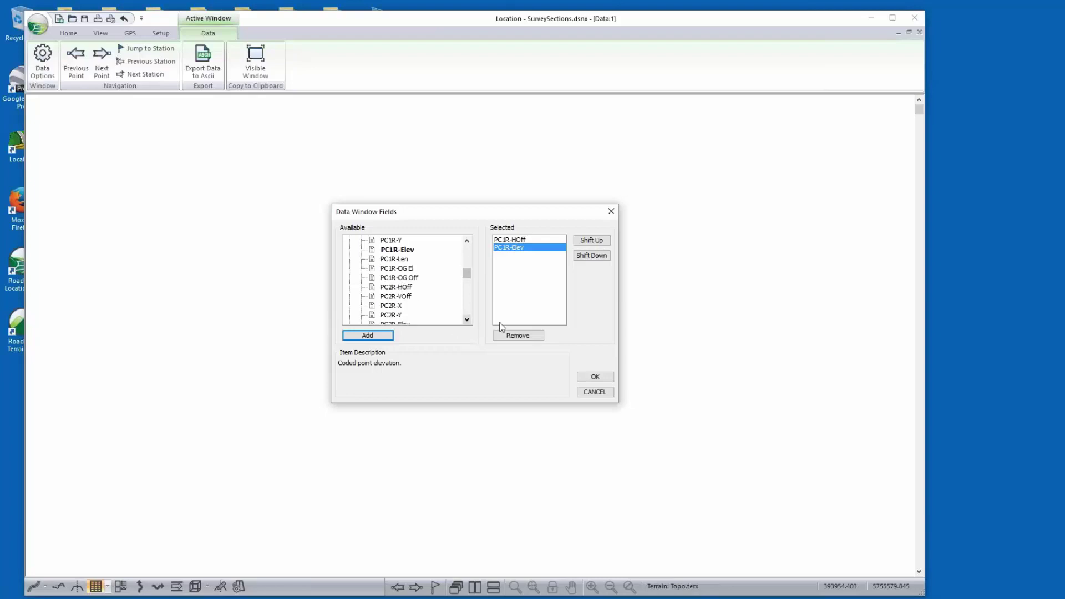
pyautogui.click(396, 288)
pyautogui.click(388, 336)
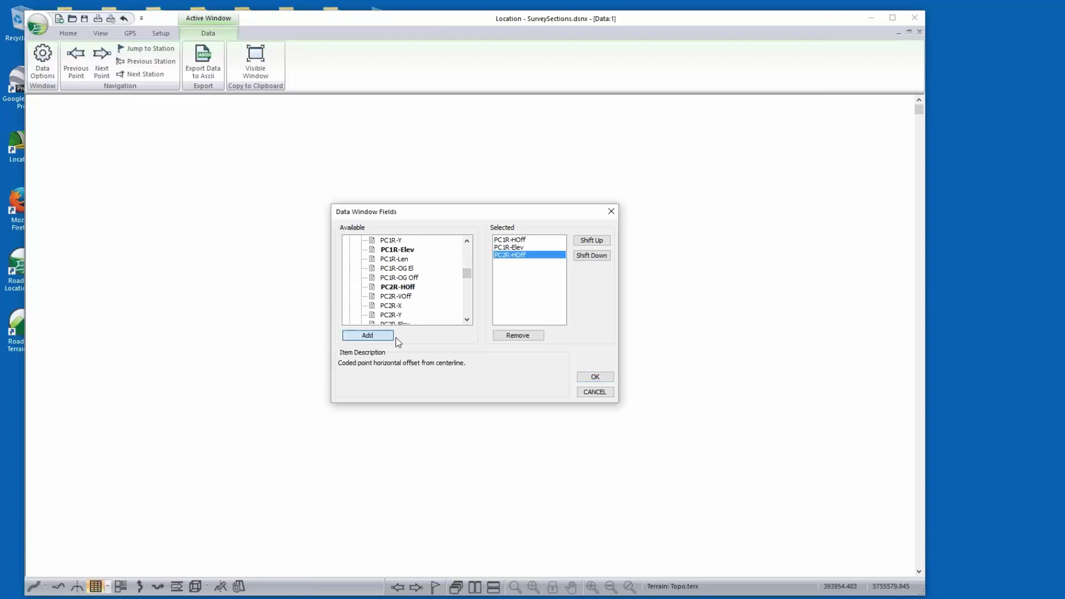
pyautogui.click(467, 320)
pyautogui.click(467, 320)
pyautogui.click(396, 307)
pyautogui.click(380, 336)
# Add the template code fields PC3R-HOff and PC3R-Elev, and accept the columns with a recalculation of the entire design
pyautogui.click(470, 323)
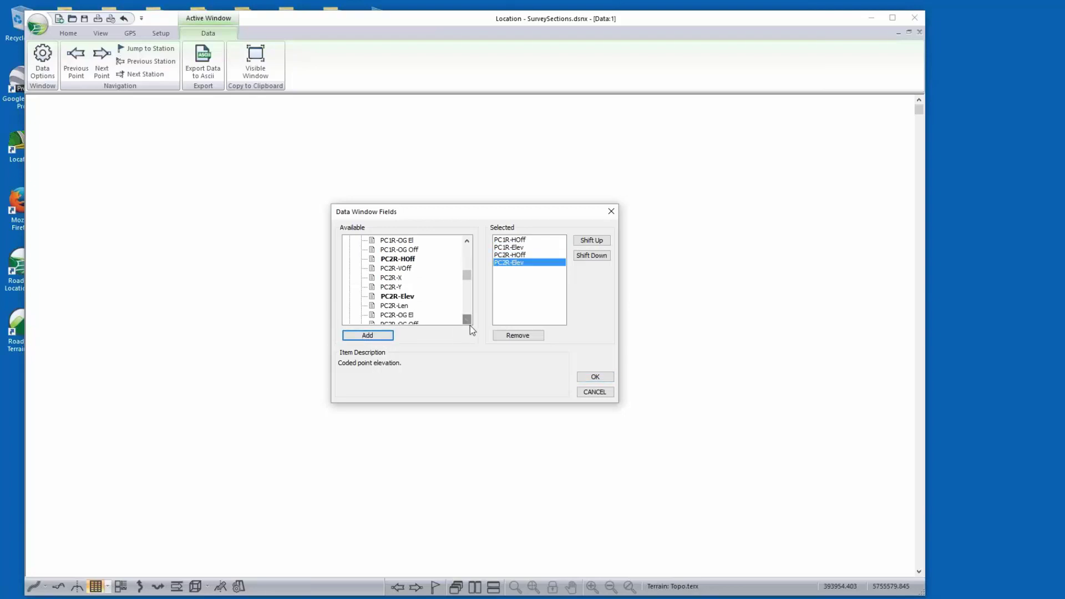
pyautogui.click(468, 321)
pyautogui.click(468, 321)
pyautogui.click(468, 321)
pyautogui.click(468, 320)
pyautogui.click(467, 320)
pyautogui.click(378, 287)
pyautogui.click(367, 335)
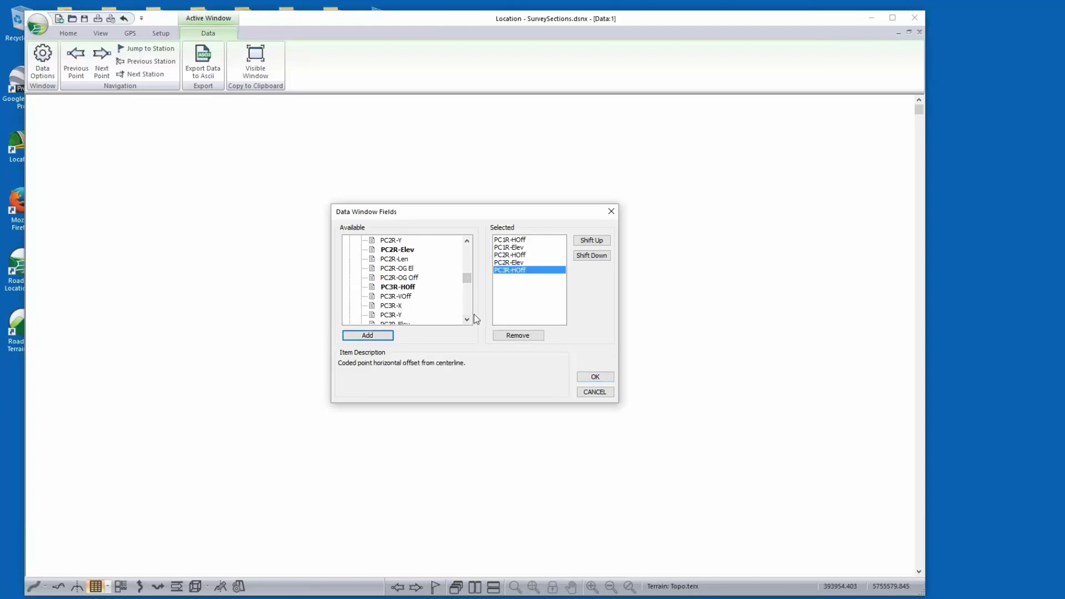
pyautogui.click(467, 320)
pyautogui.click(396, 315)
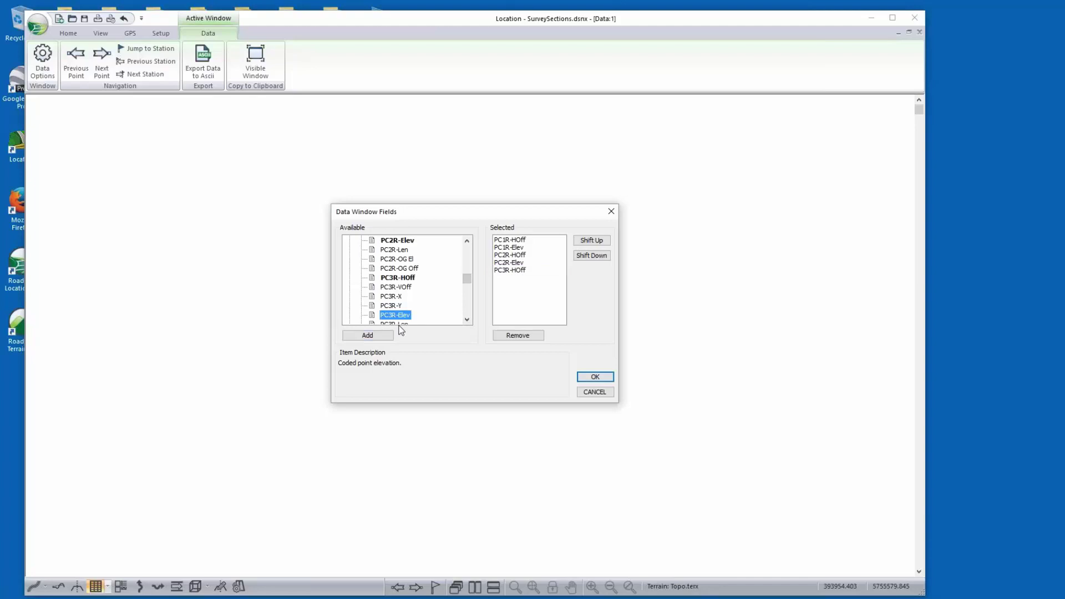
pyautogui.click(383, 336)
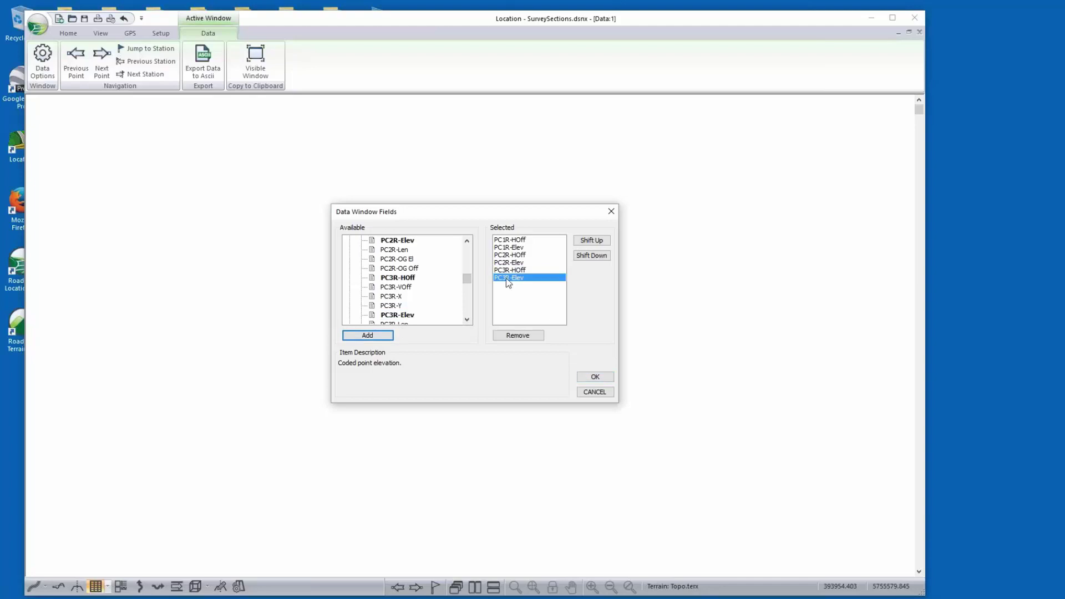
pyautogui.click(600, 382)
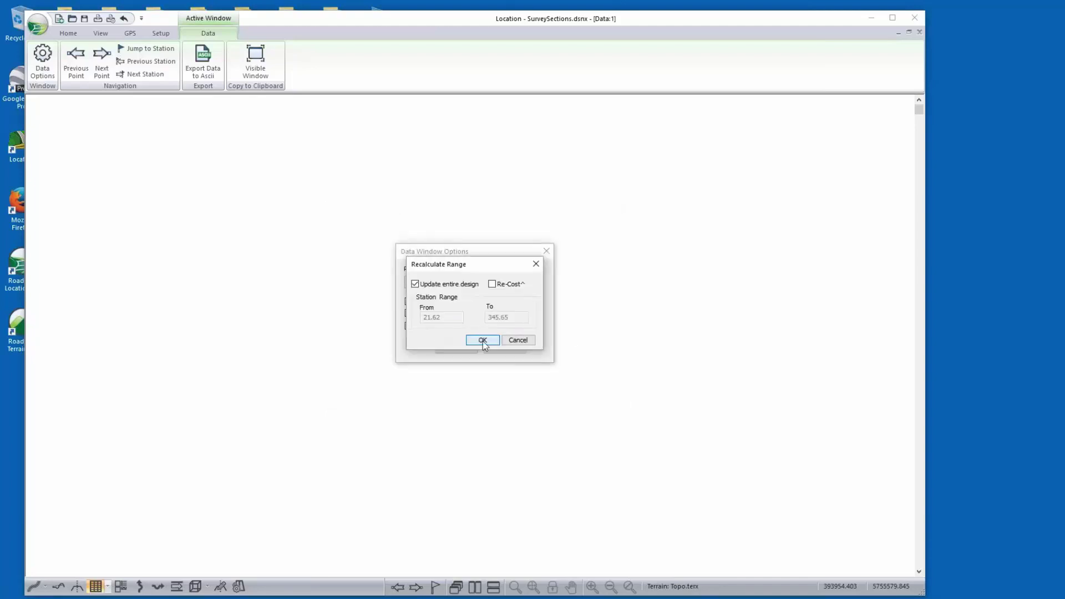
pyautogui.click(483, 340)
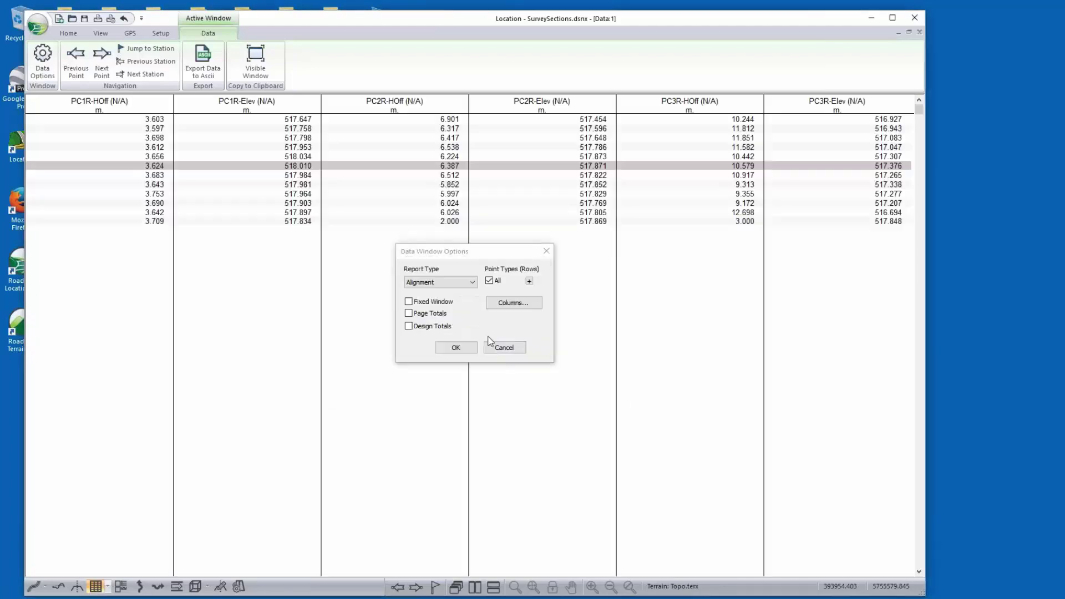
# Add the L-line station field L-Stn and move it to the front of the selected columns
pyautogui.click(526, 308)
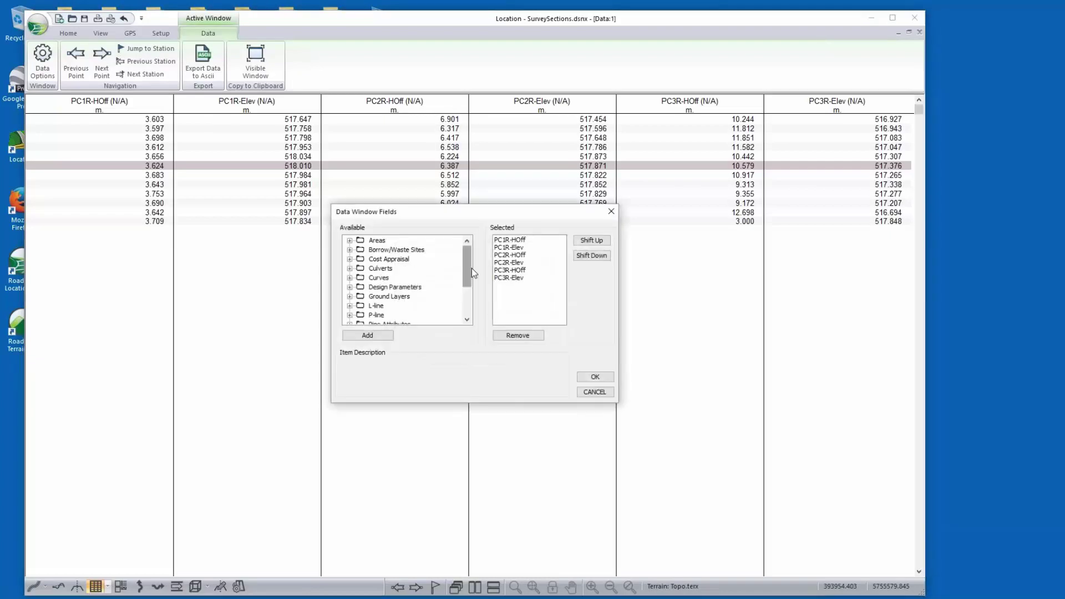
pyautogui.click(350, 306)
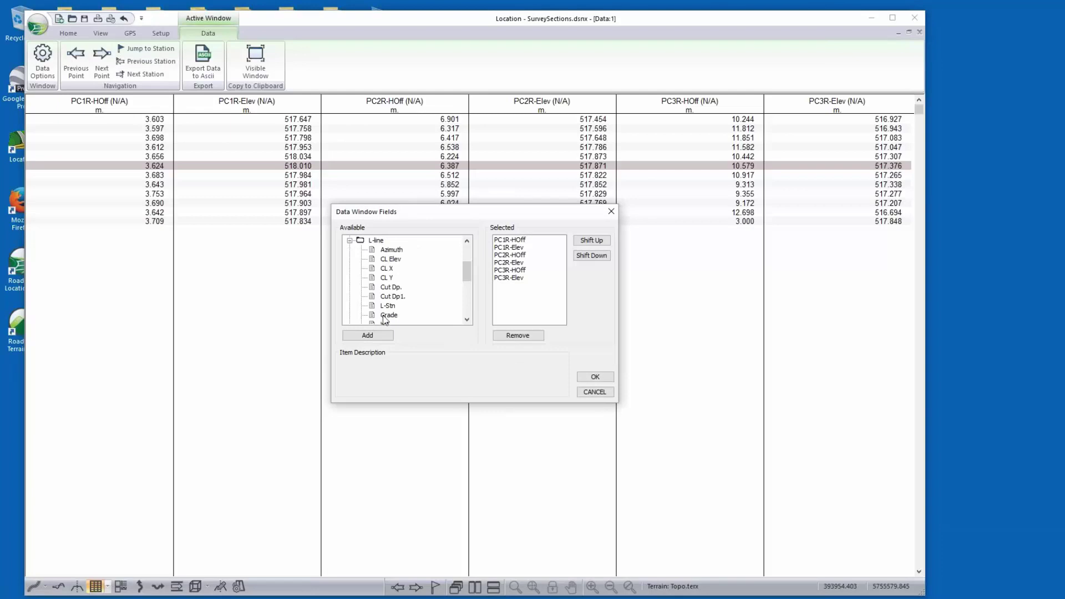
pyautogui.click(388, 306)
pyautogui.click(382, 337)
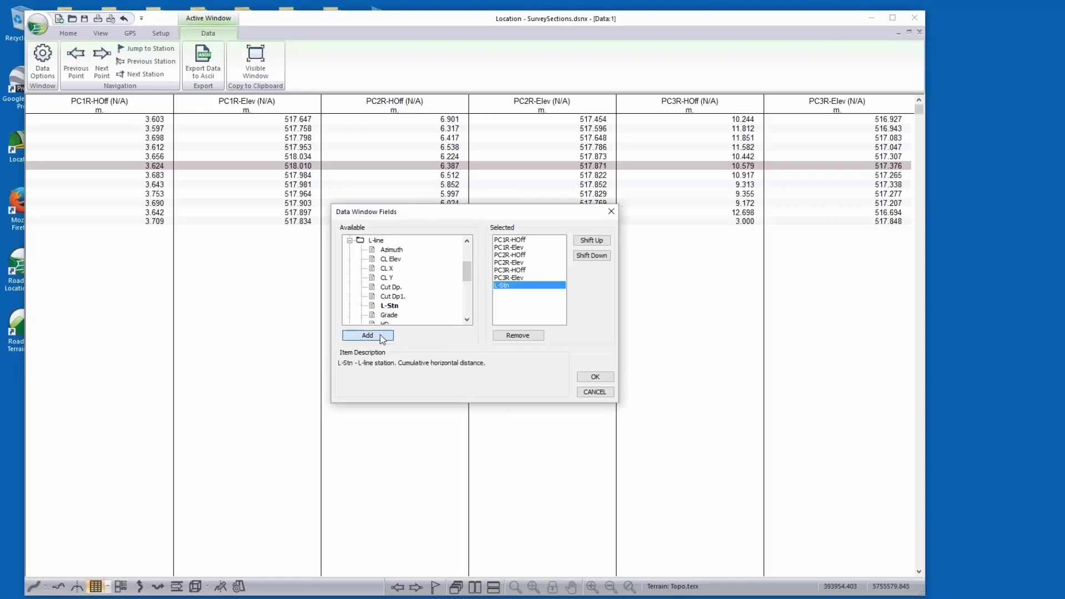
pyautogui.click(588, 242)
pyautogui.click(588, 242)
pyautogui.click(588, 242)
pyautogui.click(588, 242)
pyautogui.click(588, 242)
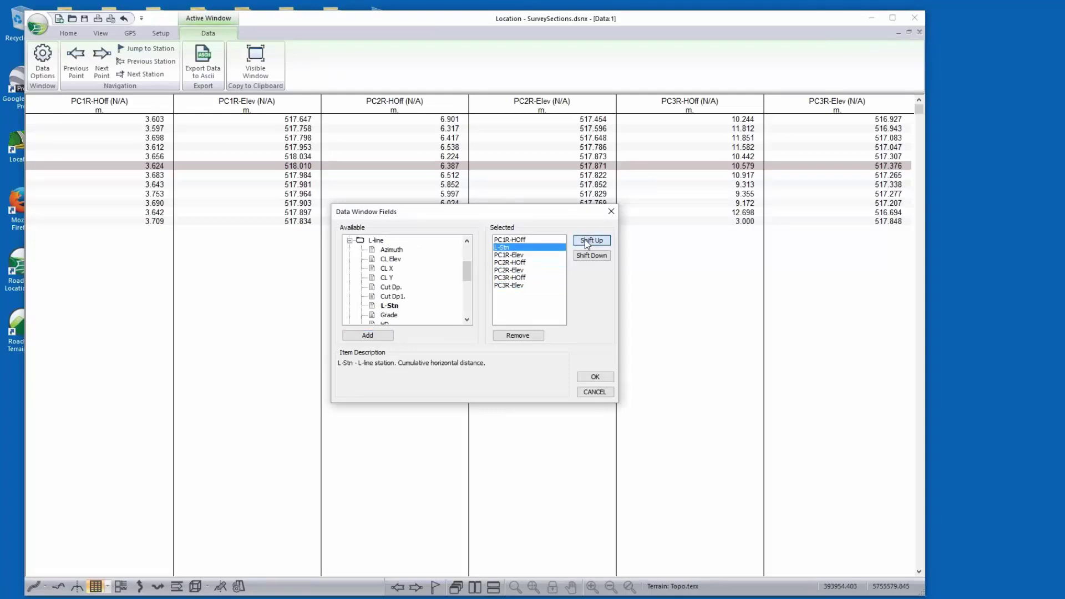
pyautogui.click(588, 242)
pyautogui.click(595, 377)
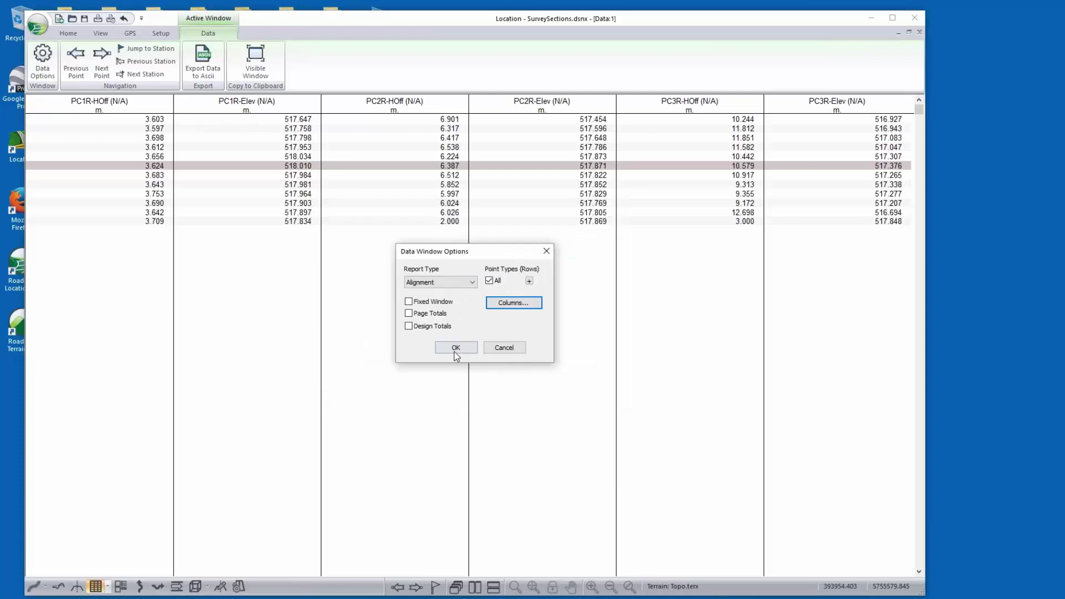
# Review the point types offered for the rows, choose all of them and apply the data window options
pyautogui.click(530, 280)
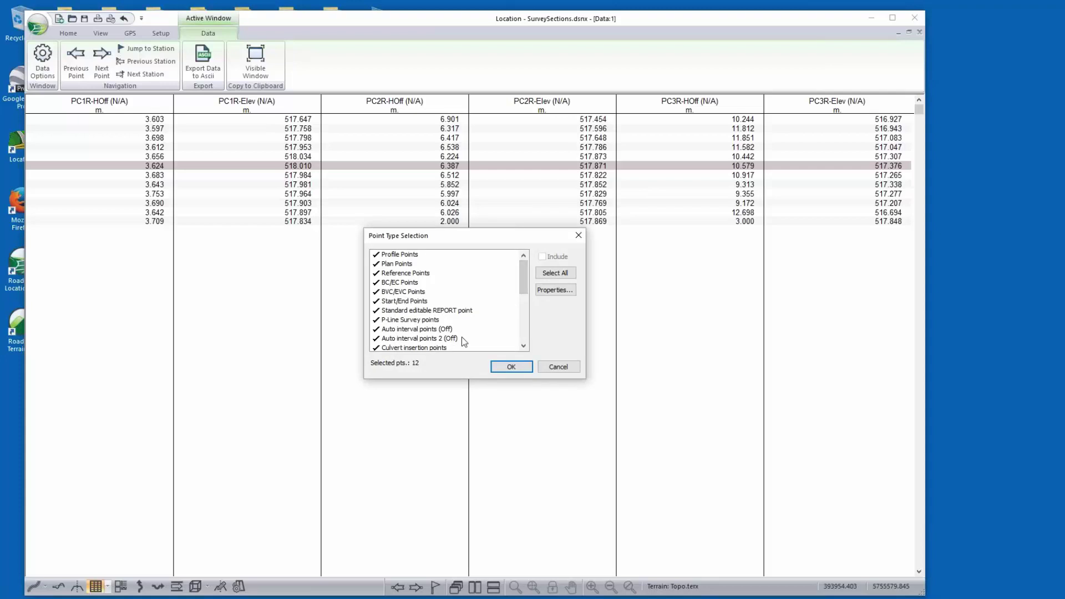
pyautogui.moveTo(525, 286); pyautogui.dragTo(527, 293)
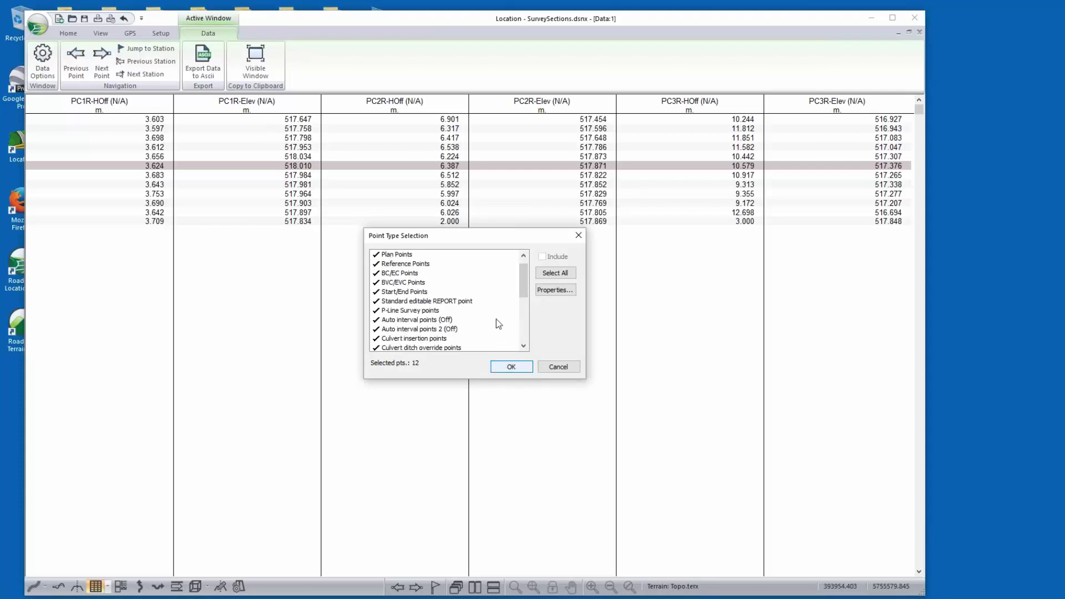
pyautogui.click(511, 368)
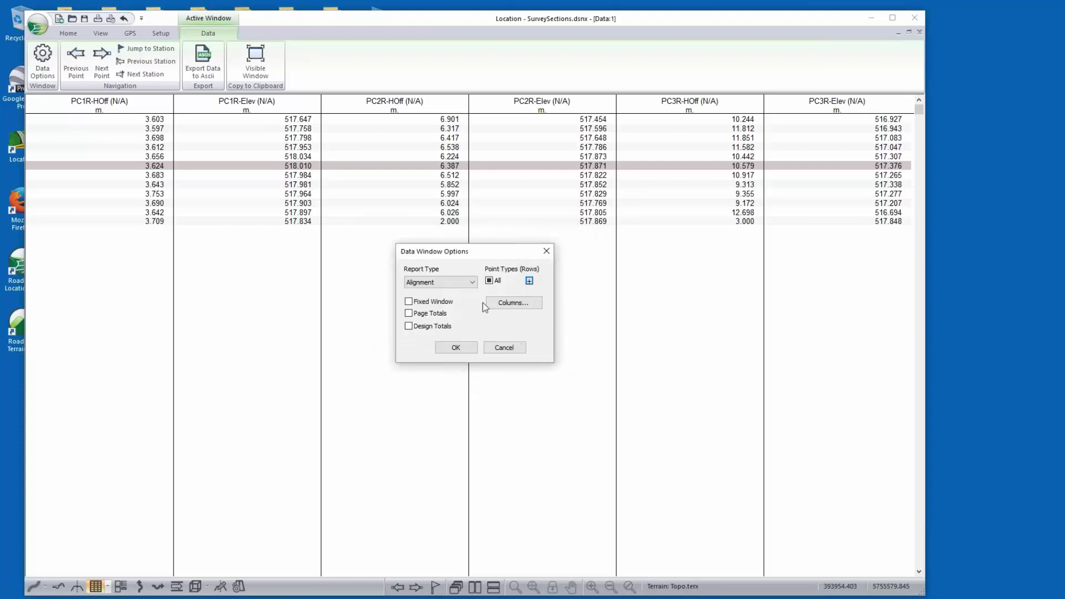
pyautogui.click(488, 280)
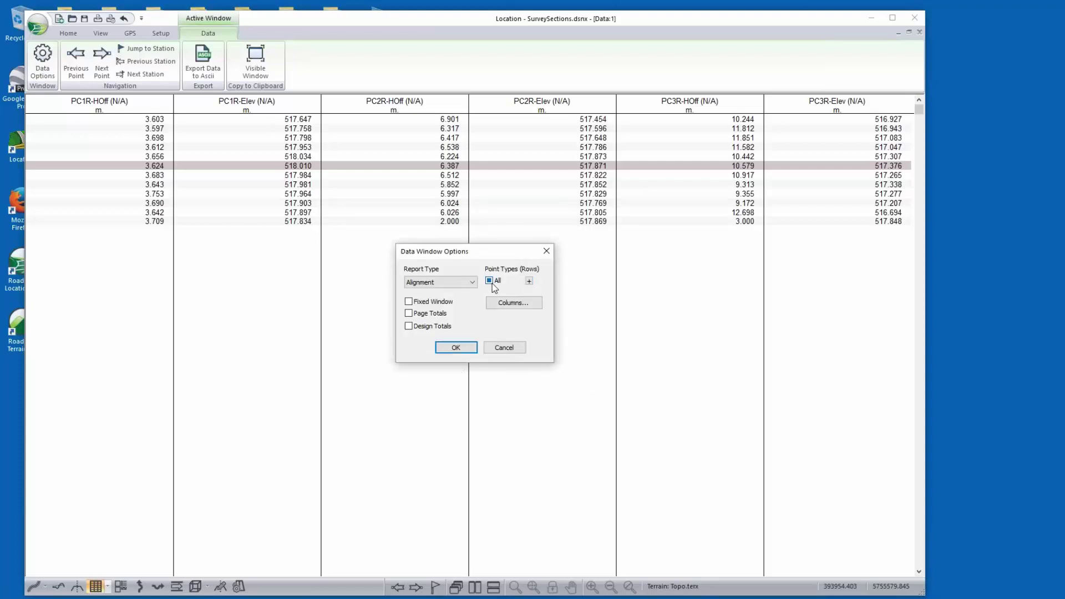
pyautogui.click(456, 348)
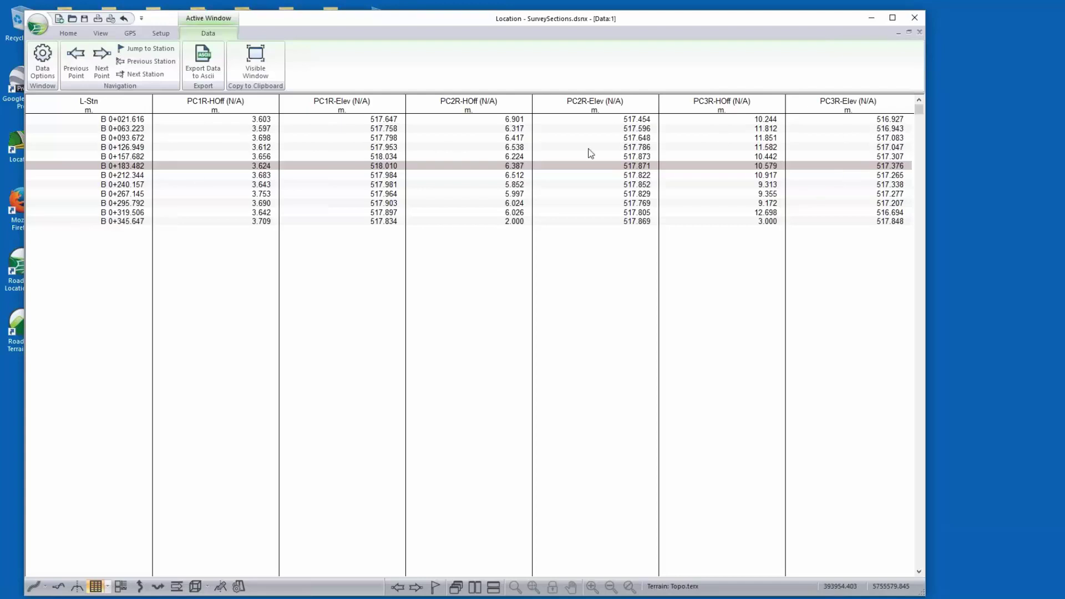
pyautogui.moveTo(424, 20)
pyautogui.mouseDown()
pyautogui.moveTo(431, 28)
pyautogui.moveTo(427, 18)
pyautogui.mouseUp()
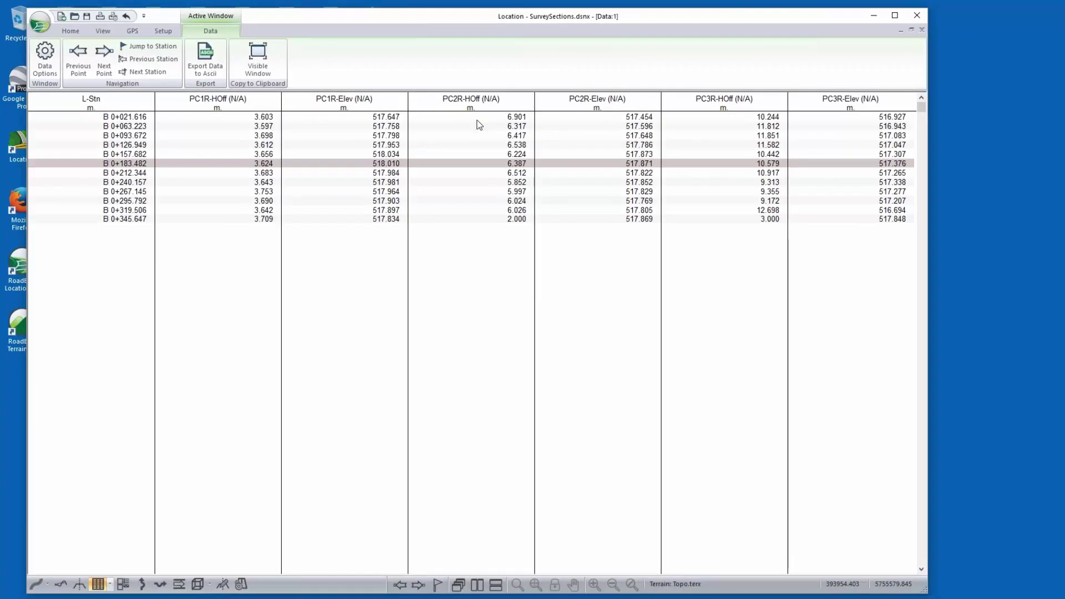